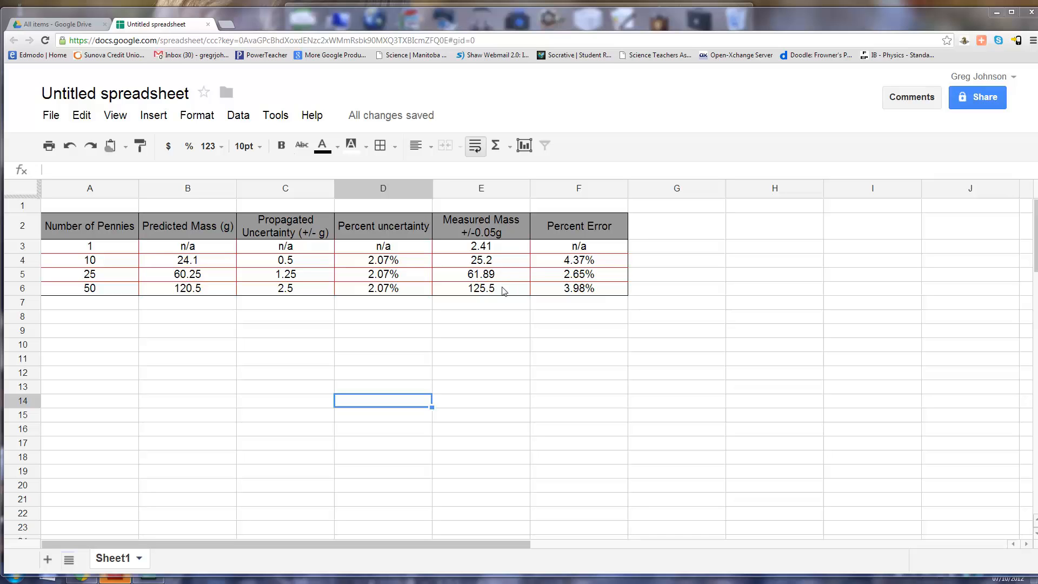
# Try to change the 10-penny predicted mass in cell B4 to 24.10
pyautogui.click(218, 263)
pyautogui.doubleClick(213, 260)
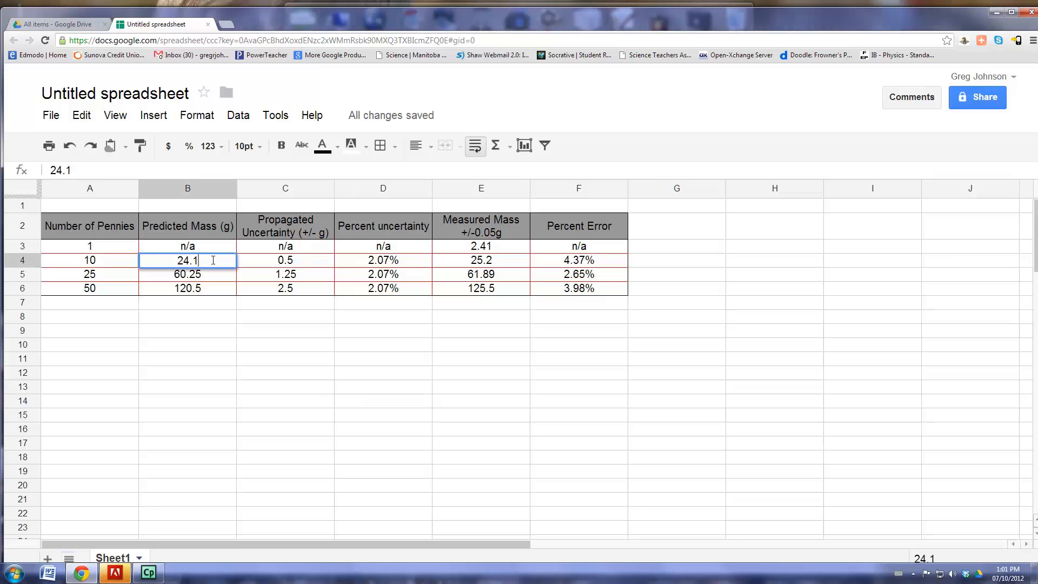
pyautogui.write('0')
pyautogui.click(202, 275)
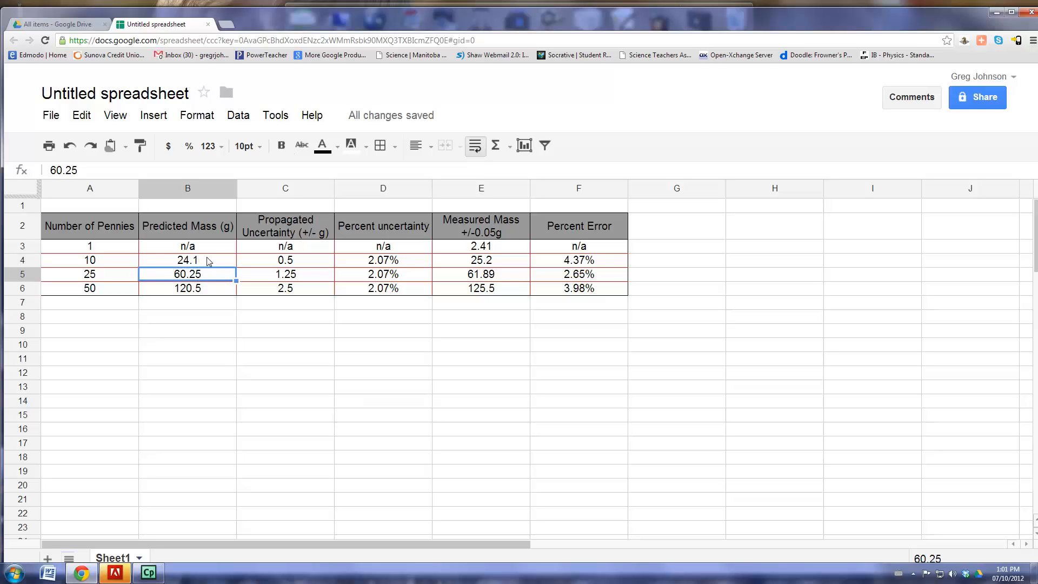
# Format the predicted masses in B4:B6 as numbers with two decimals
pyautogui.moveTo(208, 262); pyautogui.dragTo(208, 293)
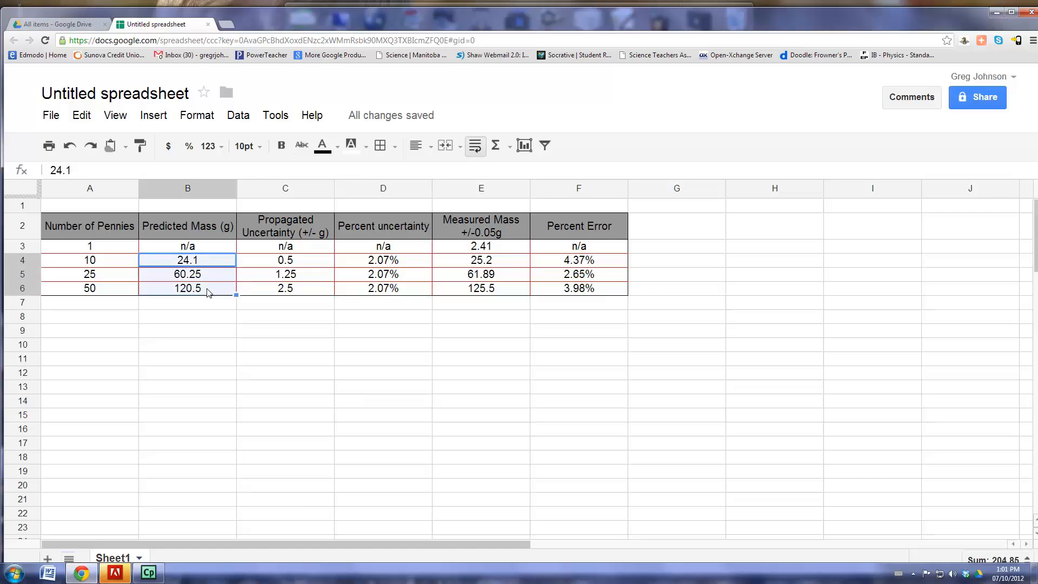
pyautogui.click(239, 116)
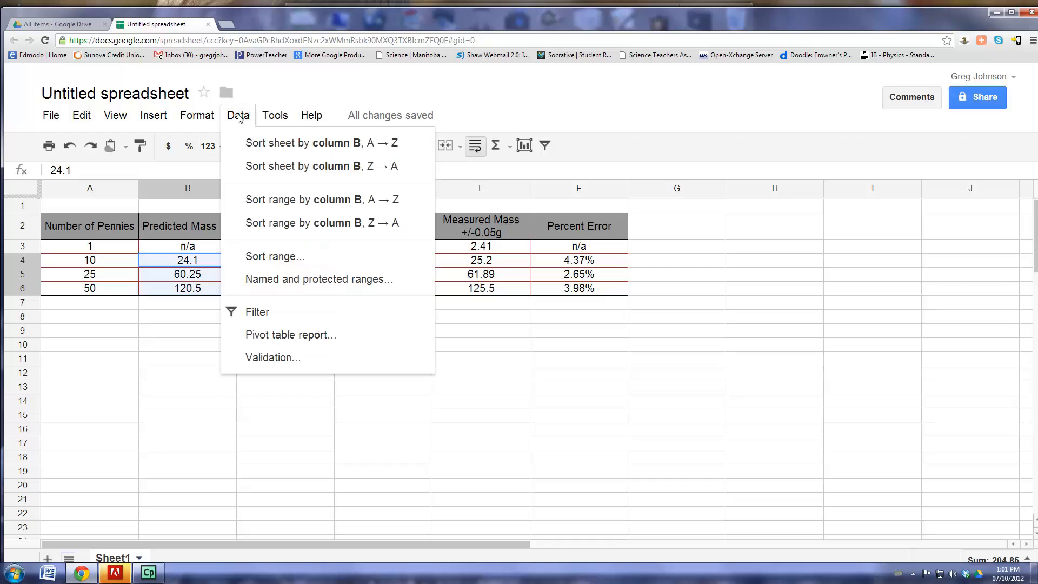
pyautogui.moveTo(198, 117)
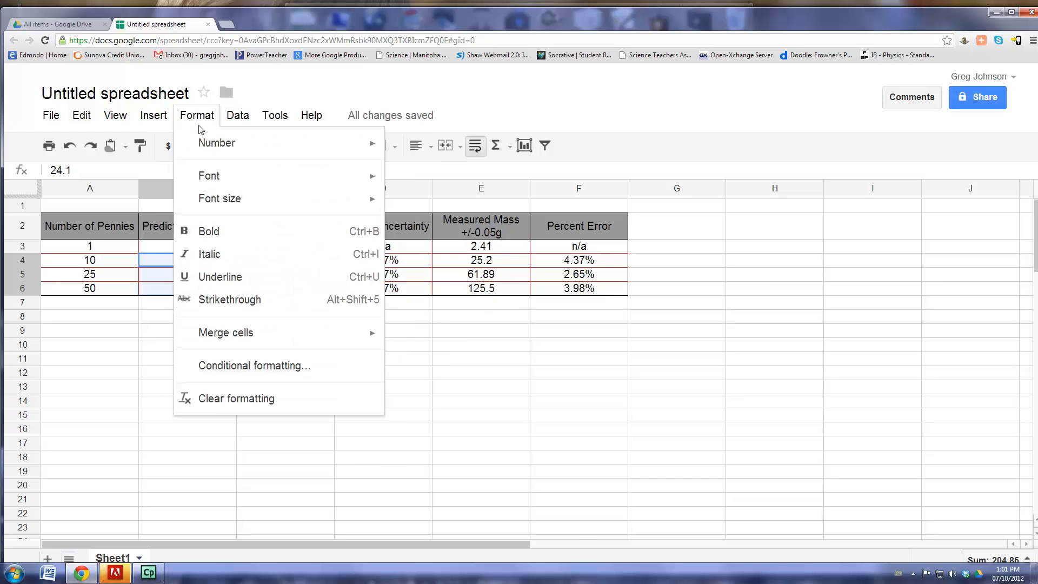
pyautogui.moveTo(251, 143)
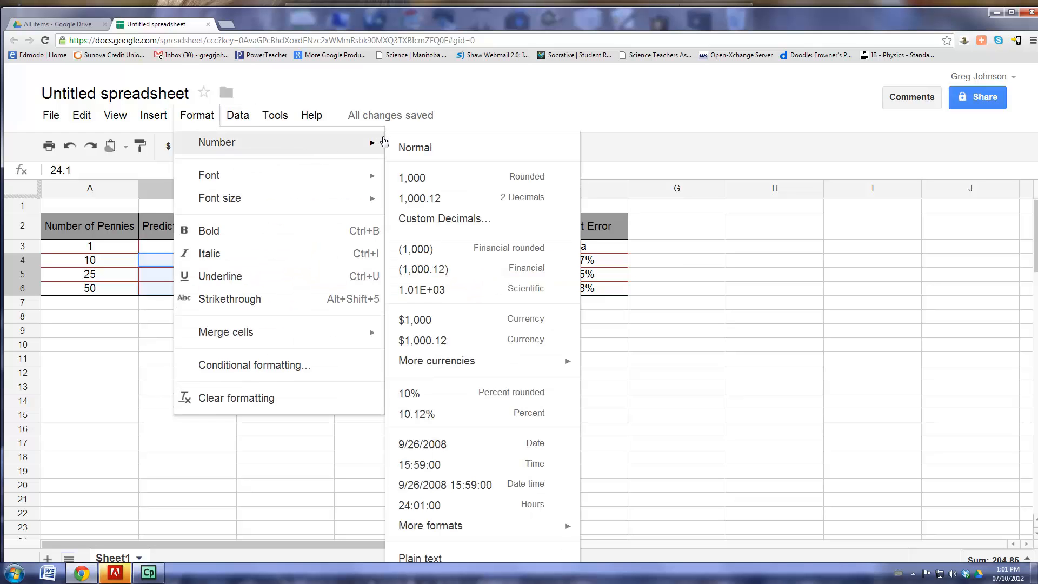
pyautogui.click(434, 203)
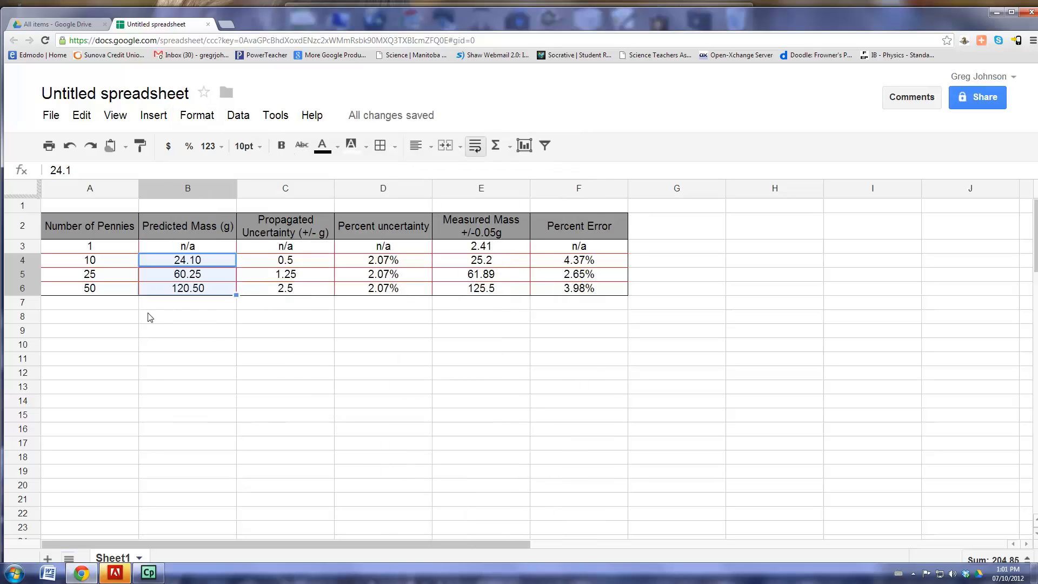
pyautogui.click(200, 308)
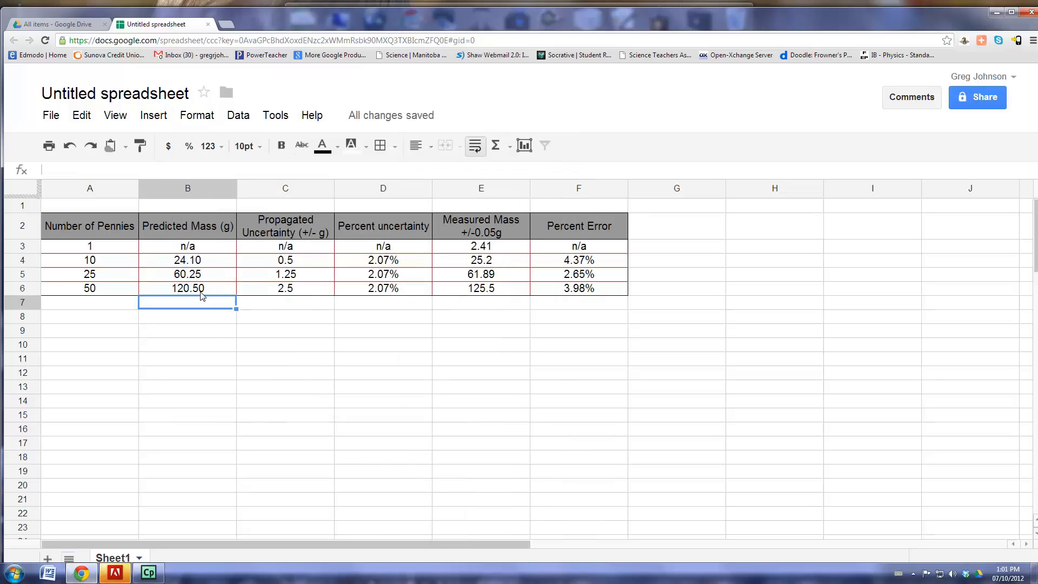
# Format the measured masses in E4:E6 as numbers with two decimals
pyautogui.moveTo(486, 266); pyautogui.dragTo(482, 289)
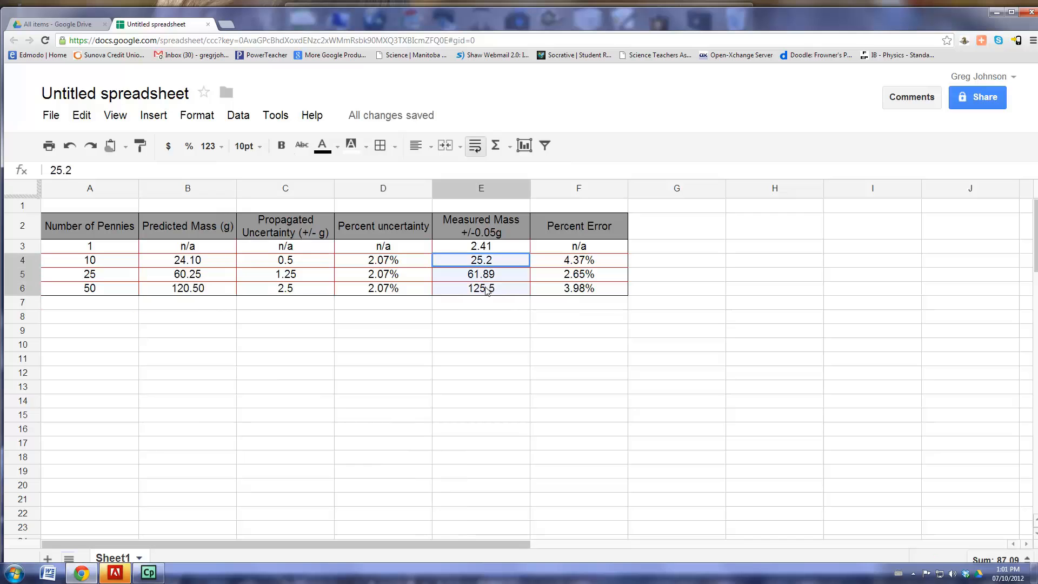
pyautogui.click(198, 116)
pyautogui.moveTo(260, 152)
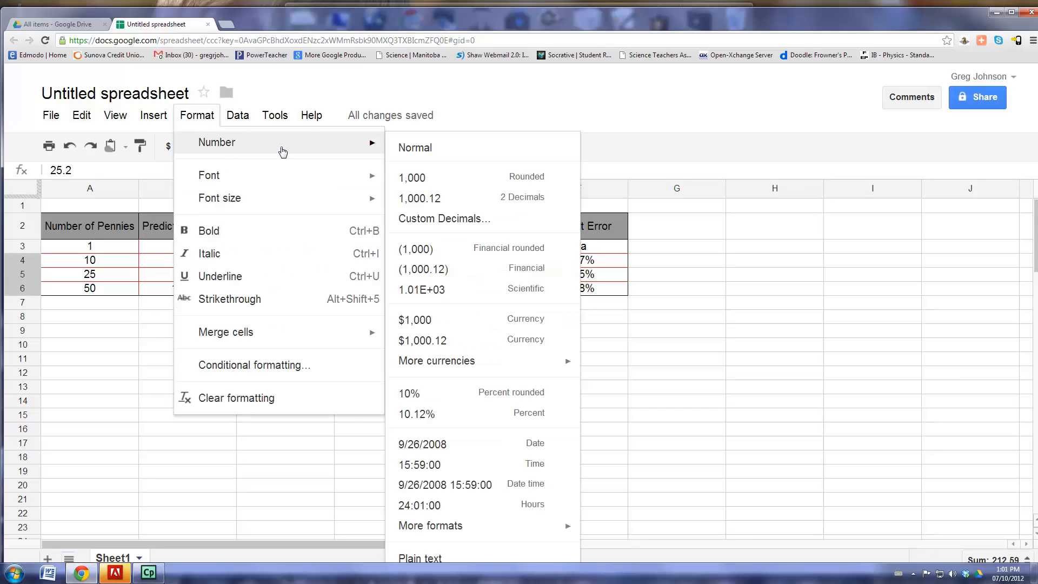
pyautogui.click(436, 199)
pyautogui.click(373, 359)
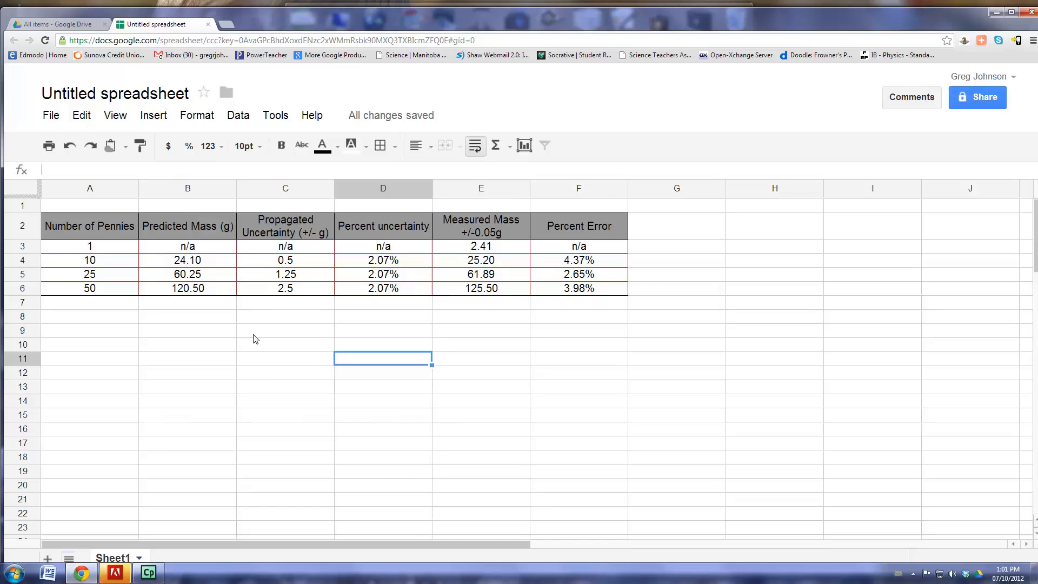
# Start a new chart with A2:A6 and E2:E6 on Sheet1 as its data ranges
pyautogui.click(118, 312)
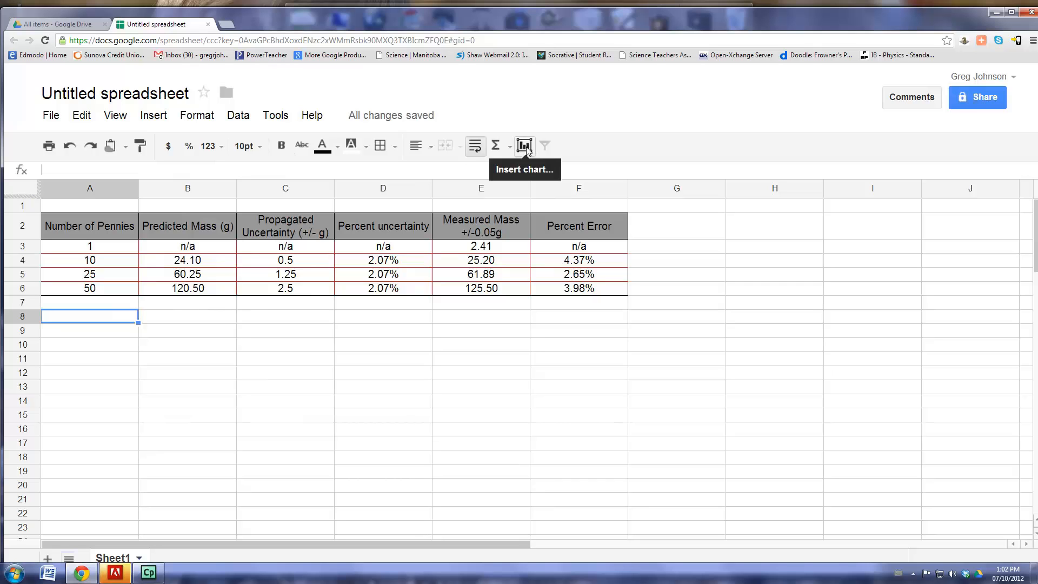
pyautogui.click(153, 116)
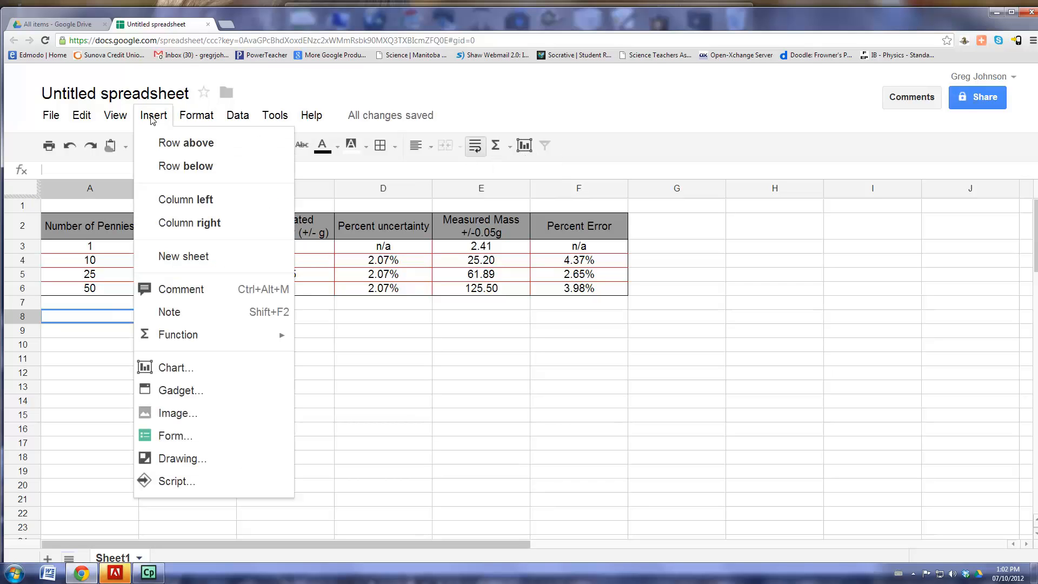
pyautogui.click(169, 368)
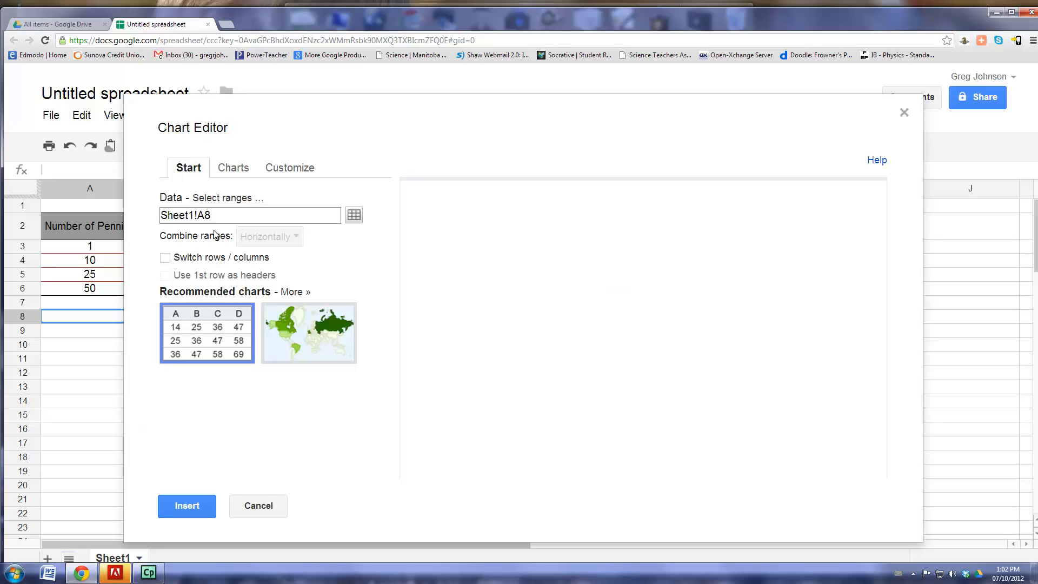
pyautogui.click(354, 215)
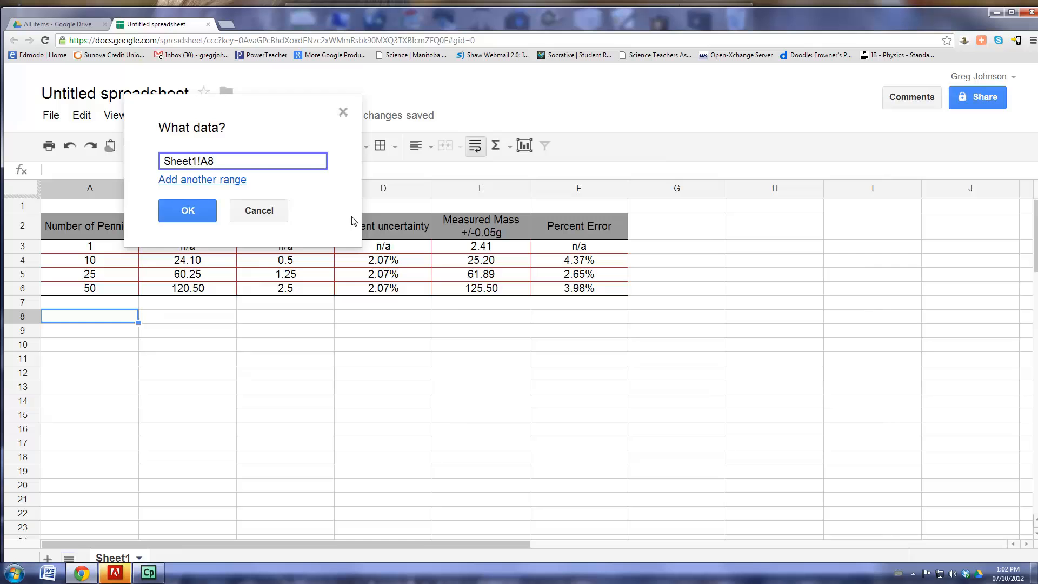
pyautogui.moveTo(249, 109); pyautogui.dragTo(605, 347)
pyautogui.moveTo(103, 232); pyautogui.dragTo(98, 292)
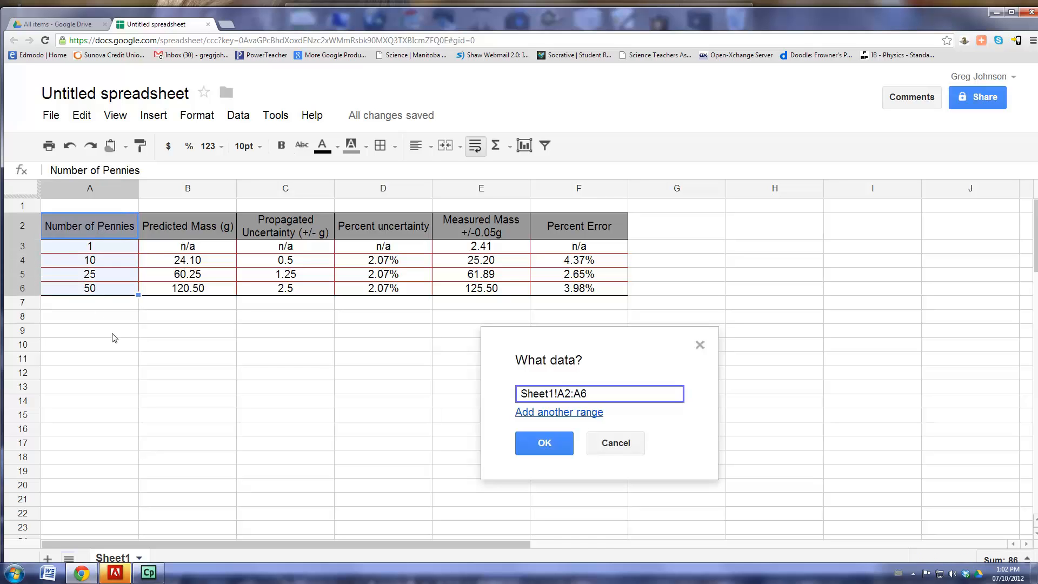
pyautogui.click(530, 412)
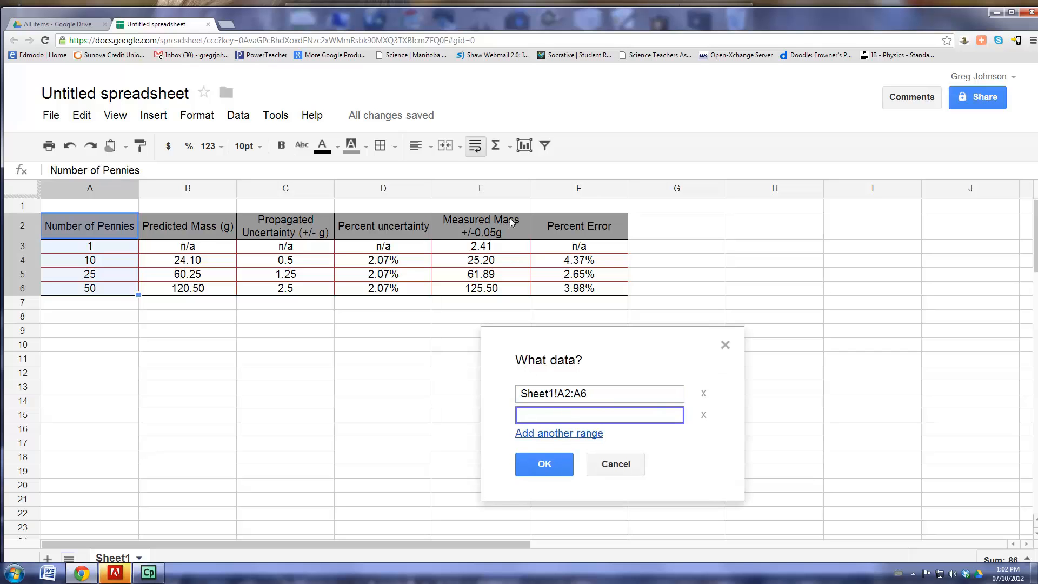
pyautogui.moveTo(512, 223); pyautogui.dragTo(509, 290)
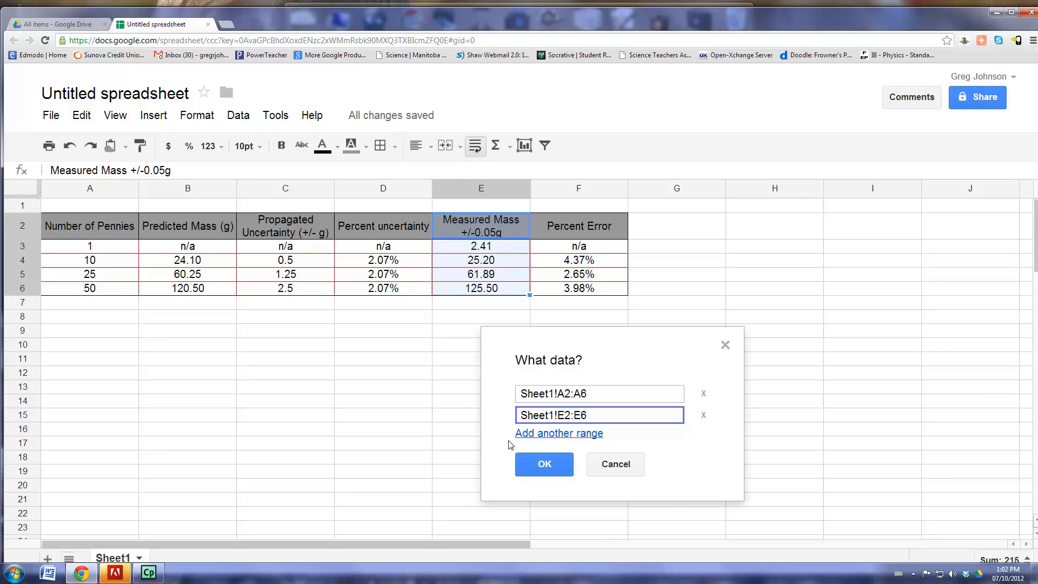
pyautogui.click(527, 461)
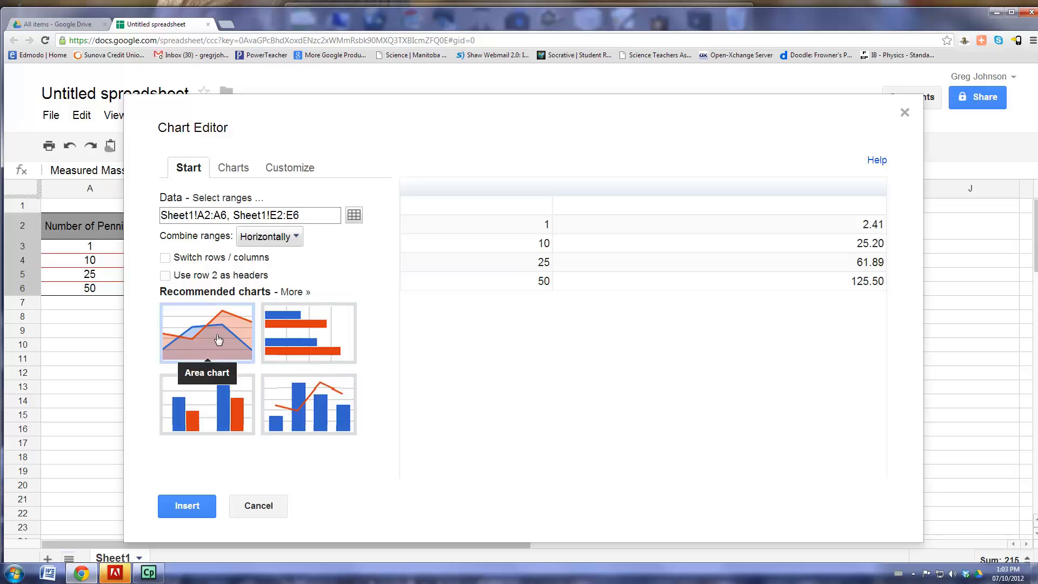
# Set the chart type to the standard straight-segment line chart
pyautogui.click(237, 172)
pyautogui.click(201, 202)
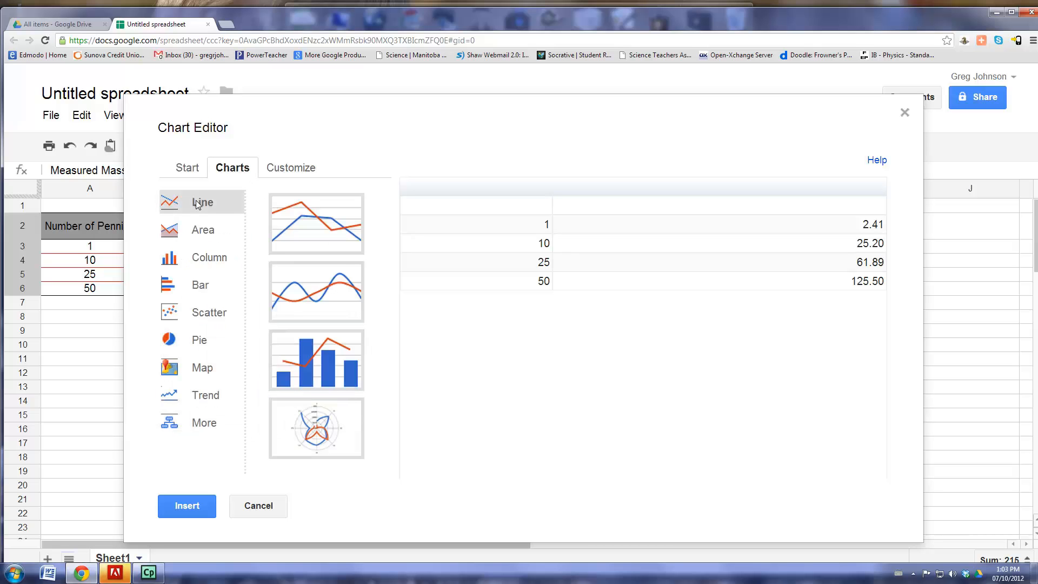
pyautogui.click(288, 216)
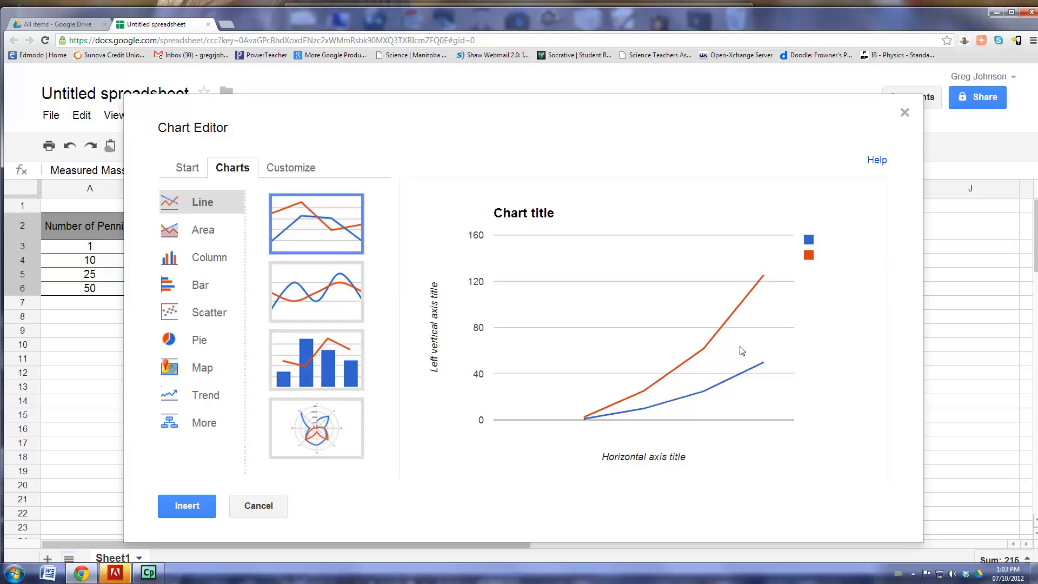
# Set the chart to use column A as labels and row 2 as headers
pyautogui.click(182, 169)
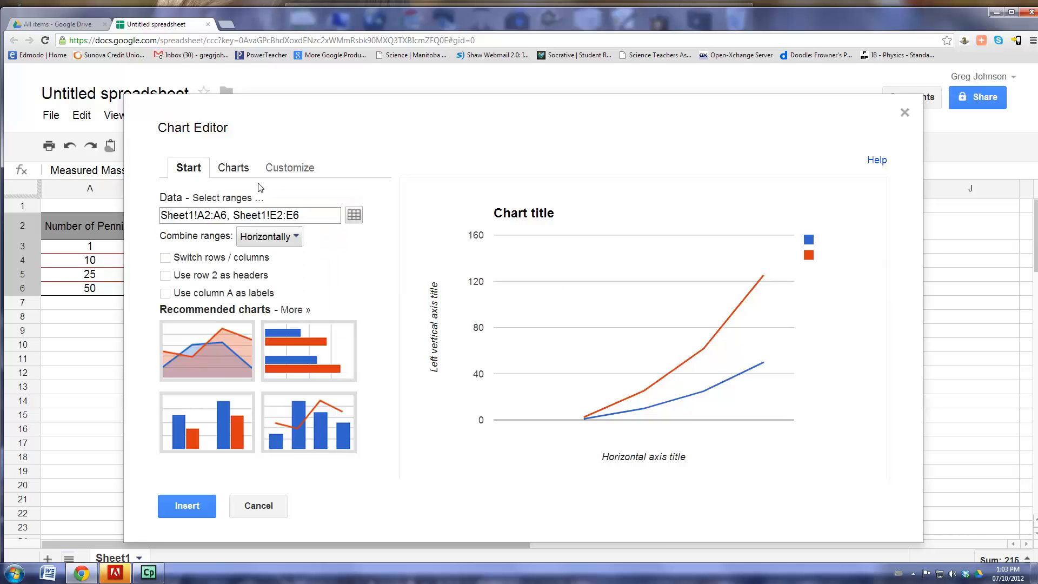
pyautogui.click(166, 294)
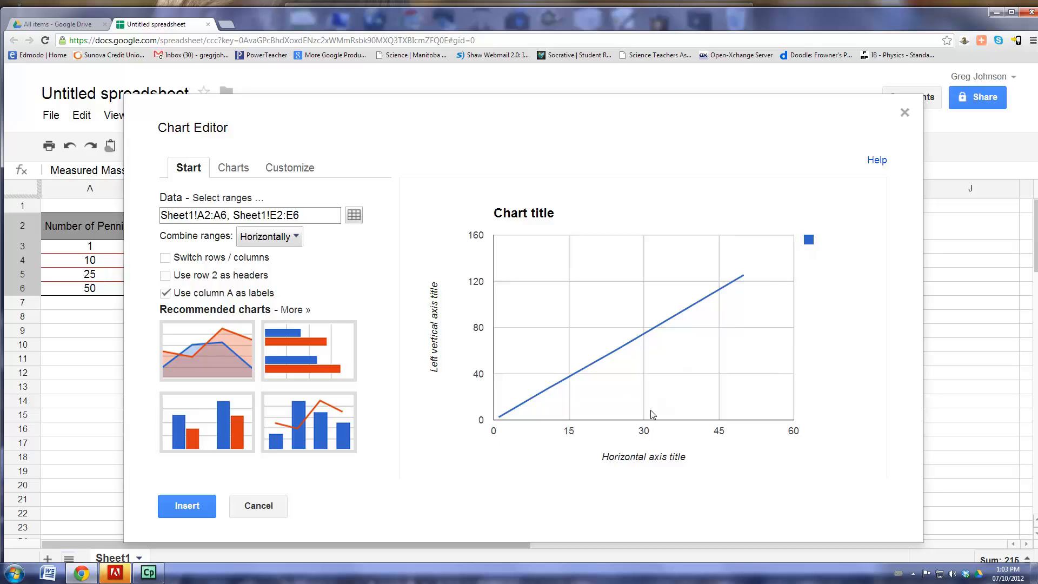
pyautogui.moveTo(499, 421)
pyautogui.moveTo(744, 276)
pyautogui.moveTo(290, 118); pyautogui.dragTo(448, 171)
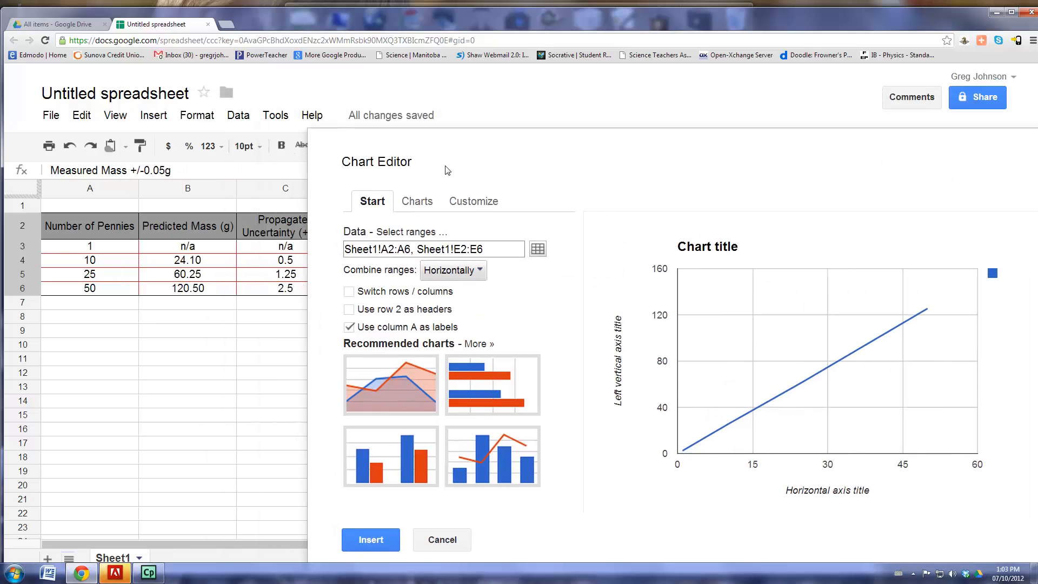
pyautogui.click(349, 310)
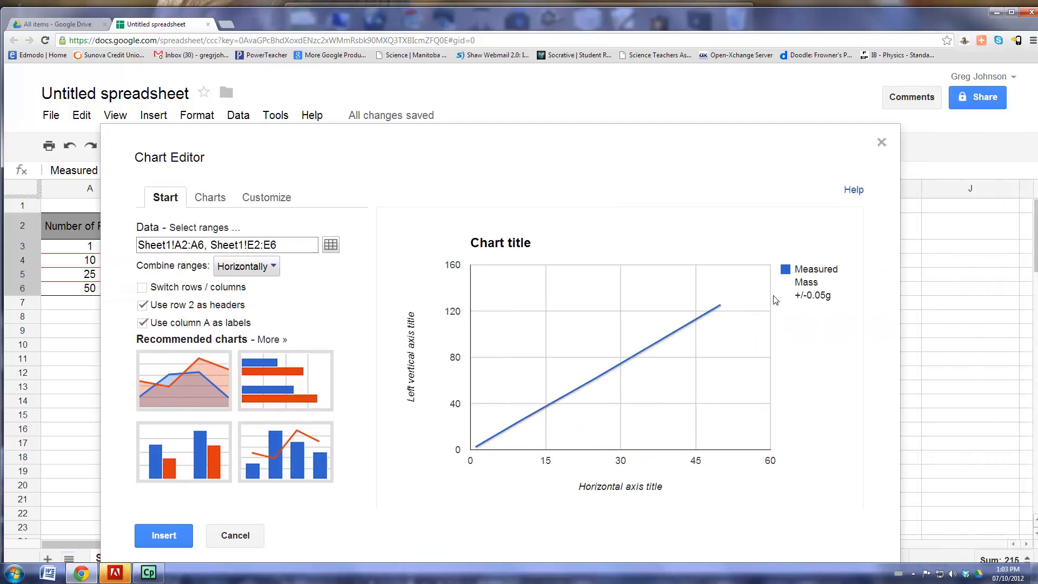
# Set the chart title to "Mass vs. Number of Pennies"
pyautogui.click(245, 199)
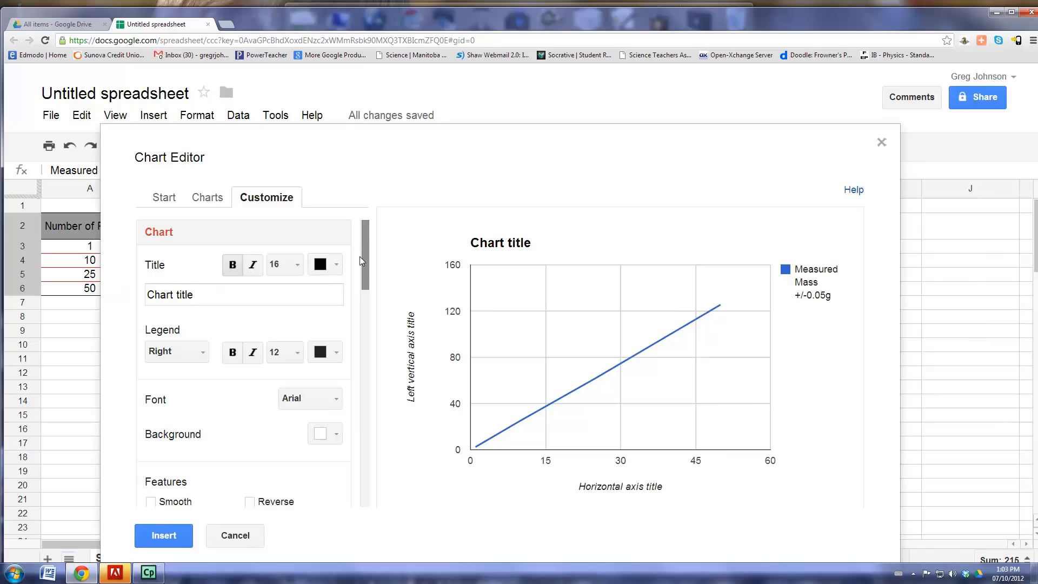
pyautogui.moveTo(297, 294); pyautogui.dragTo(125, 297)
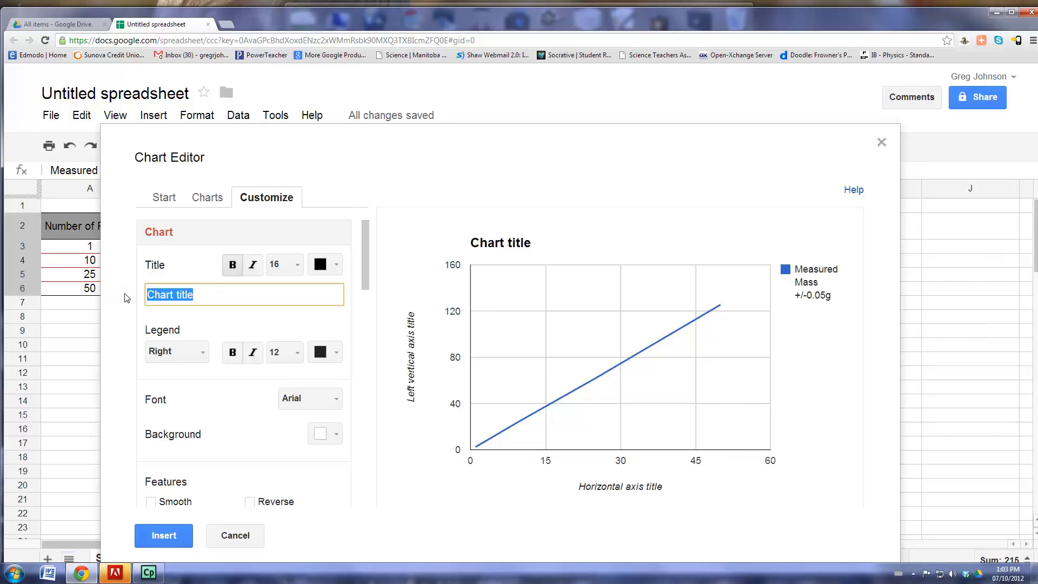
pyautogui.write('M')
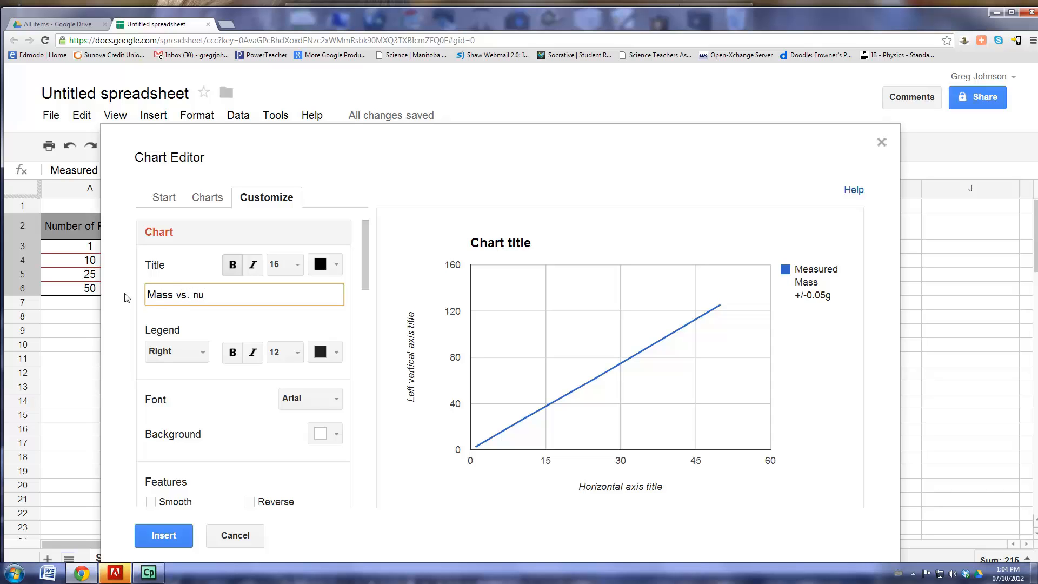
pyautogui.write('ass vs. Number of Pennies')
pyautogui.click(244, 384)
# Try a red chart background and restore it to white
pyautogui.moveTo(365, 271); pyautogui.dragTo(366, 298)
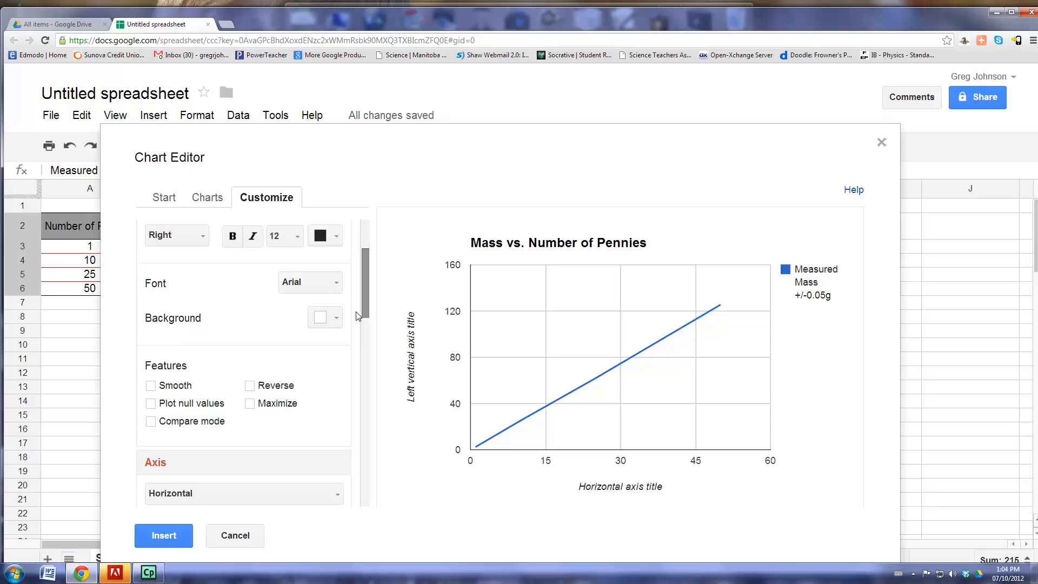
pyautogui.click(340, 319)
pyautogui.click(331, 363)
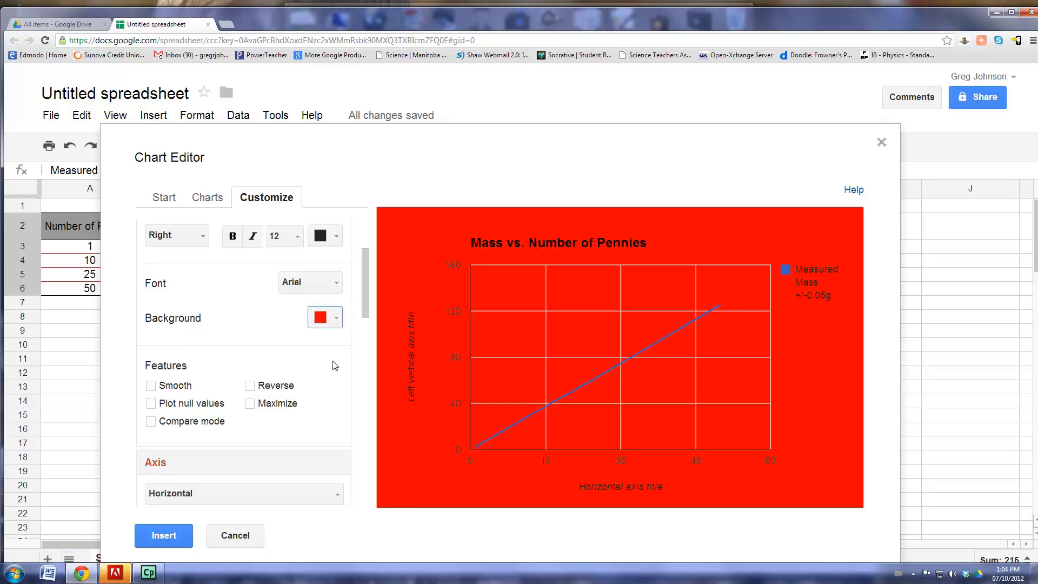
pyautogui.click(336, 321)
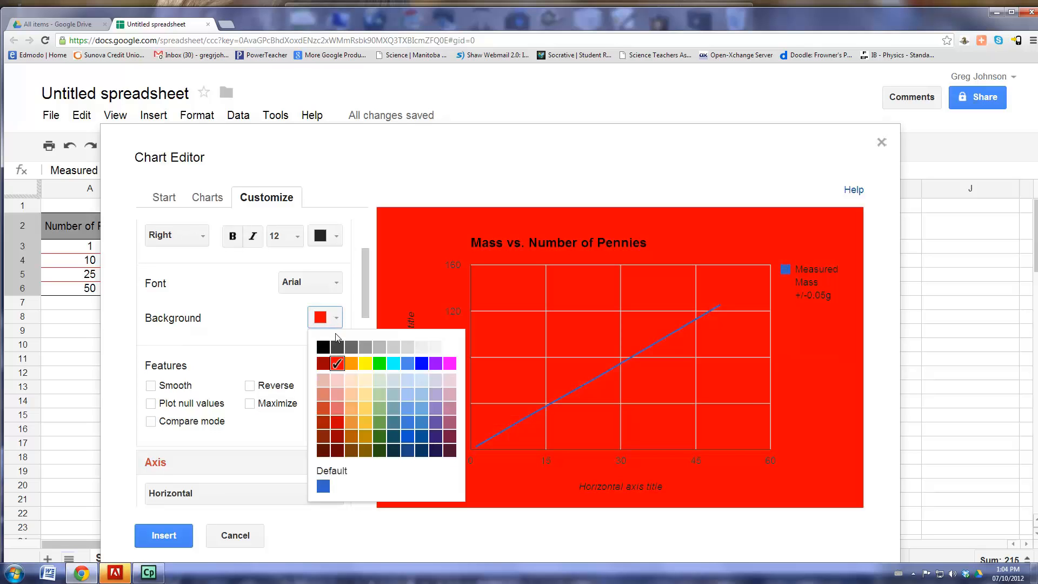
pyautogui.click(449, 347)
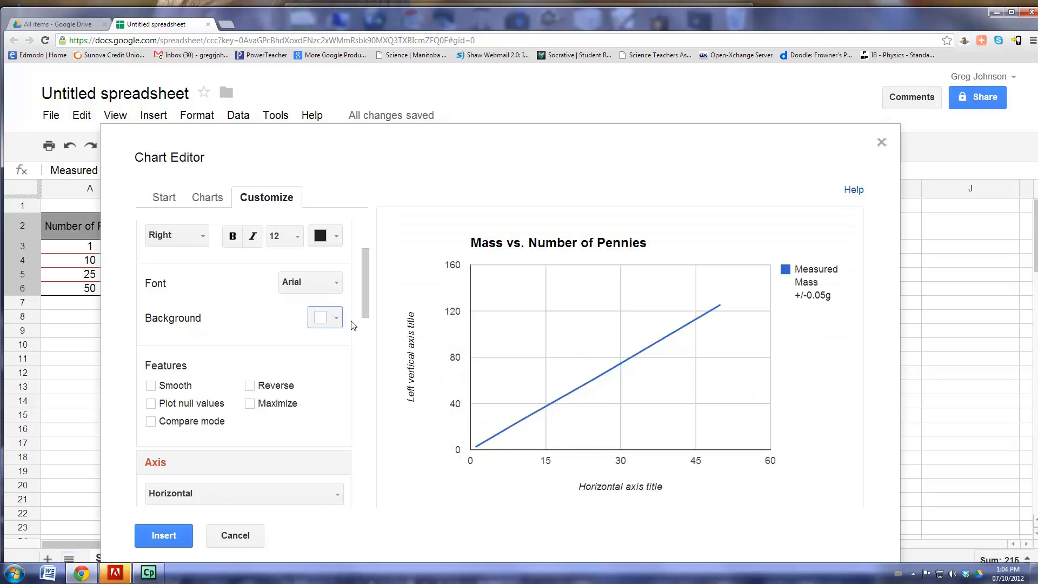
# Try the Smooth, Plot null values and Compare mode chart features, and switch them off again
pyautogui.moveTo(363, 307); pyautogui.dragTo(362, 325)
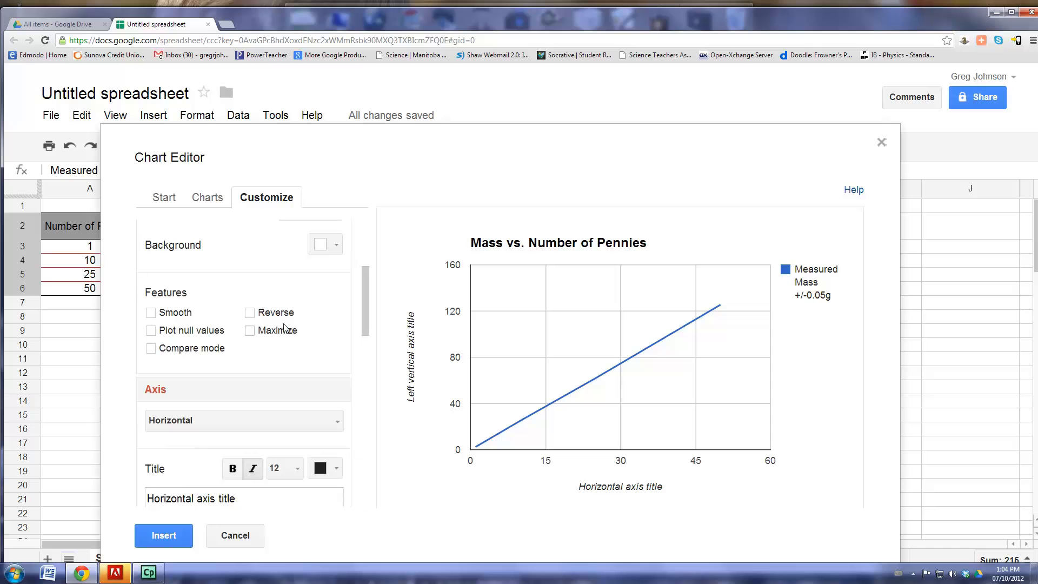
pyautogui.click(152, 315)
pyautogui.click(151, 330)
pyautogui.click(151, 348)
pyautogui.click(150, 330)
pyautogui.click(151, 312)
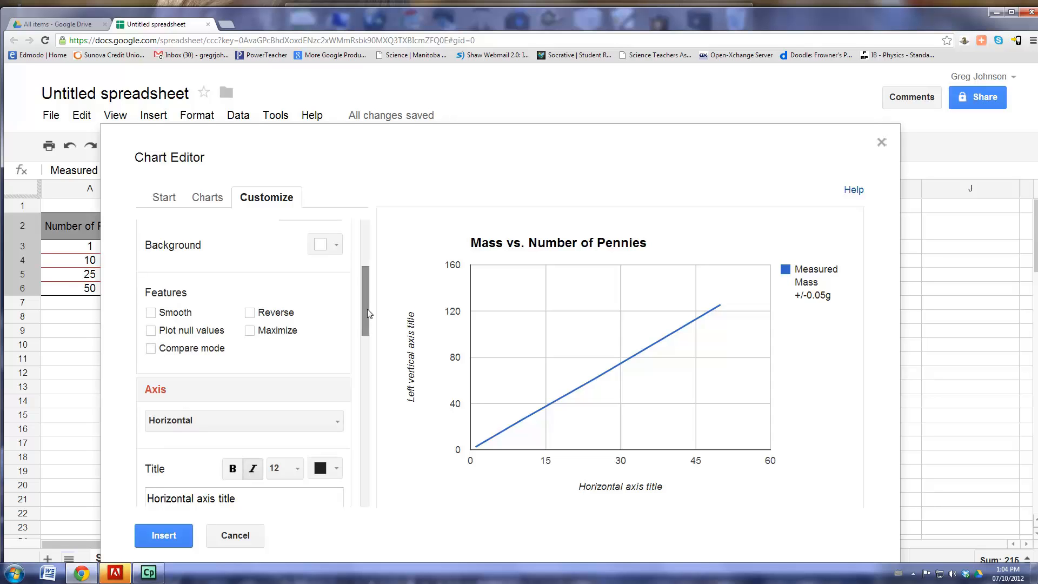
pyautogui.scroll(-2, 368, 311)
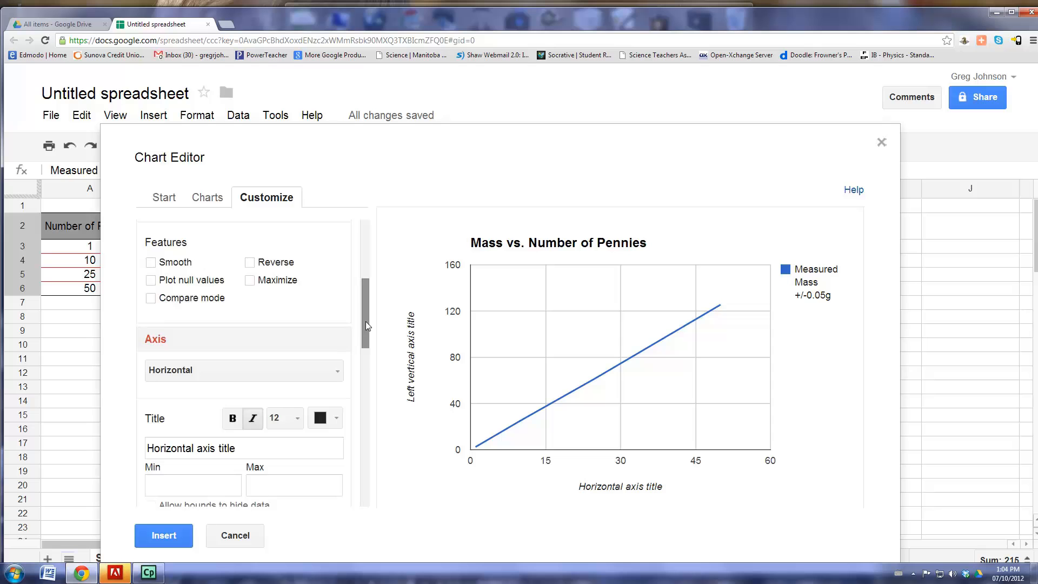
# Set the horizontal axis title to "Number of Pennies"
pyautogui.moveTo(366, 321); pyautogui.dragTo(366, 333)
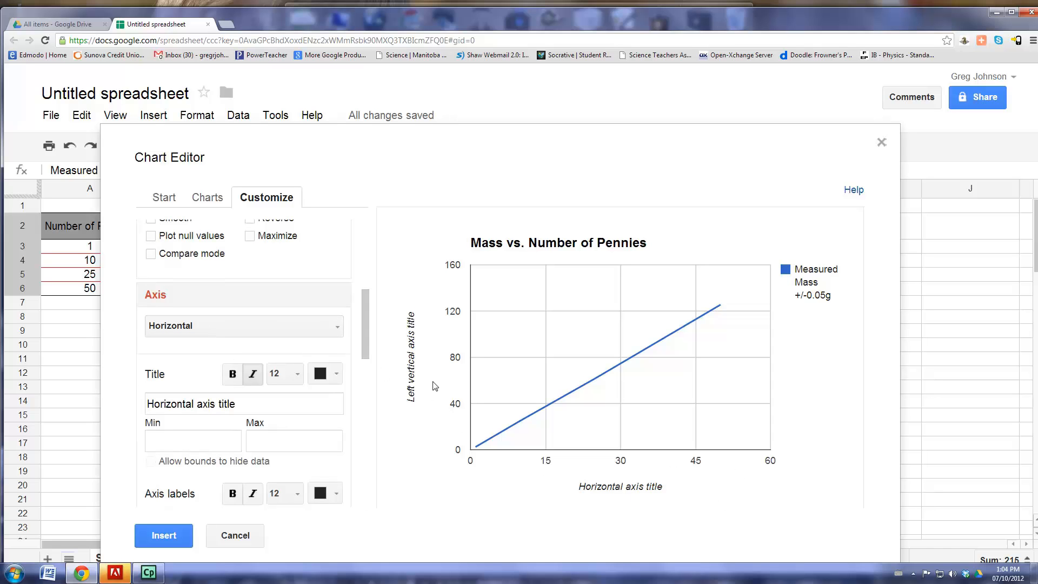
pyautogui.moveTo(282, 405); pyautogui.dragTo(103, 381)
pyautogui.write('Num')
pyautogui.moveTo(237, 402); pyautogui.dragTo(131, 409)
pyautogui.write('Ny')
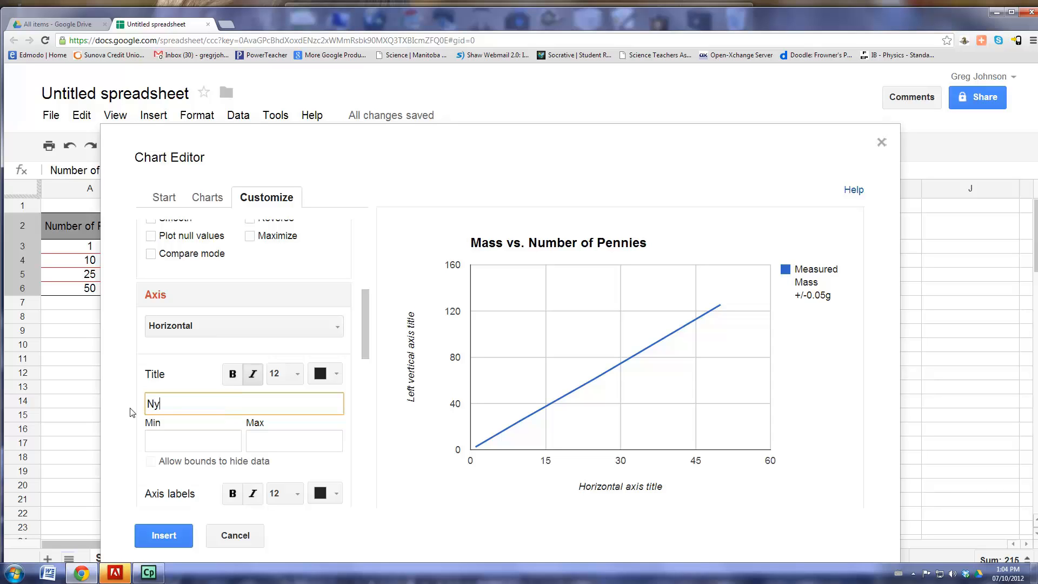
pyautogui.write('mber of Pennies')
pyautogui.click(232, 443)
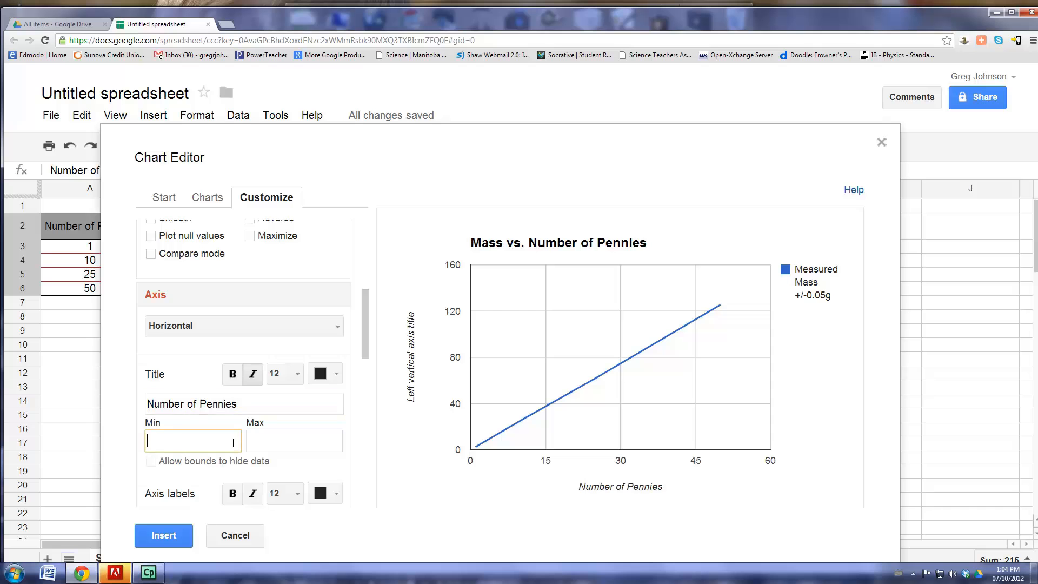
# Set the horizontal axis maximum to 55 and allow bounds to hide data
pyautogui.scroll(-2, 366, 366)
pyautogui.click(328, 395)
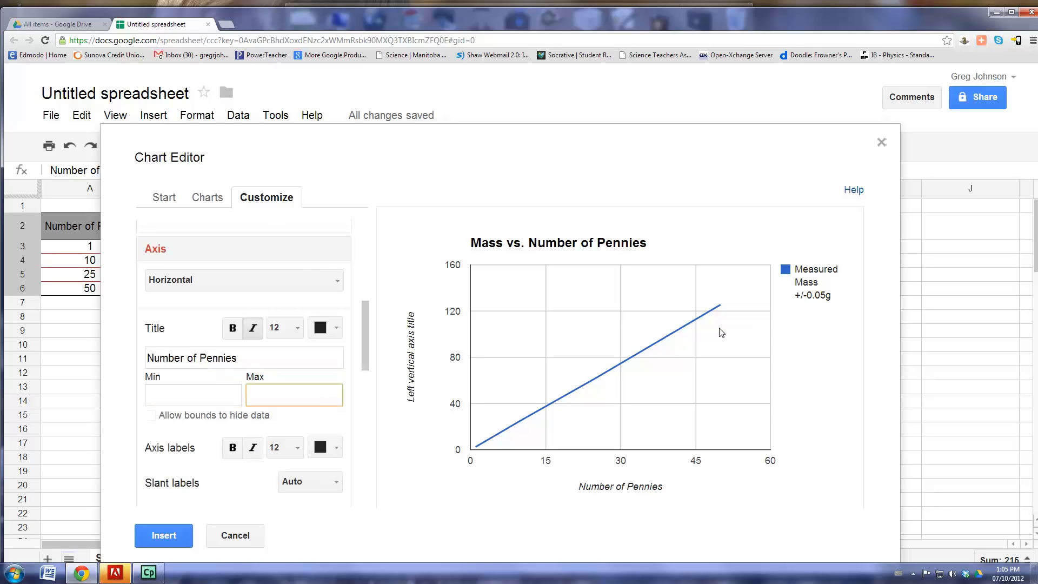
pyautogui.write('55')
pyautogui.moveTo(367, 359); pyautogui.dragTo(366, 373)
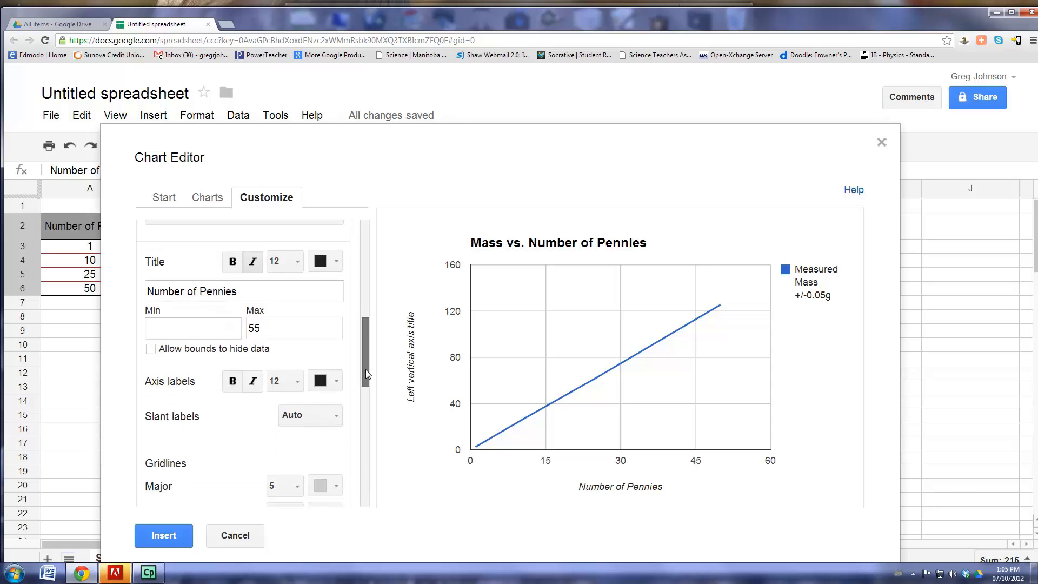
pyautogui.click(150, 350)
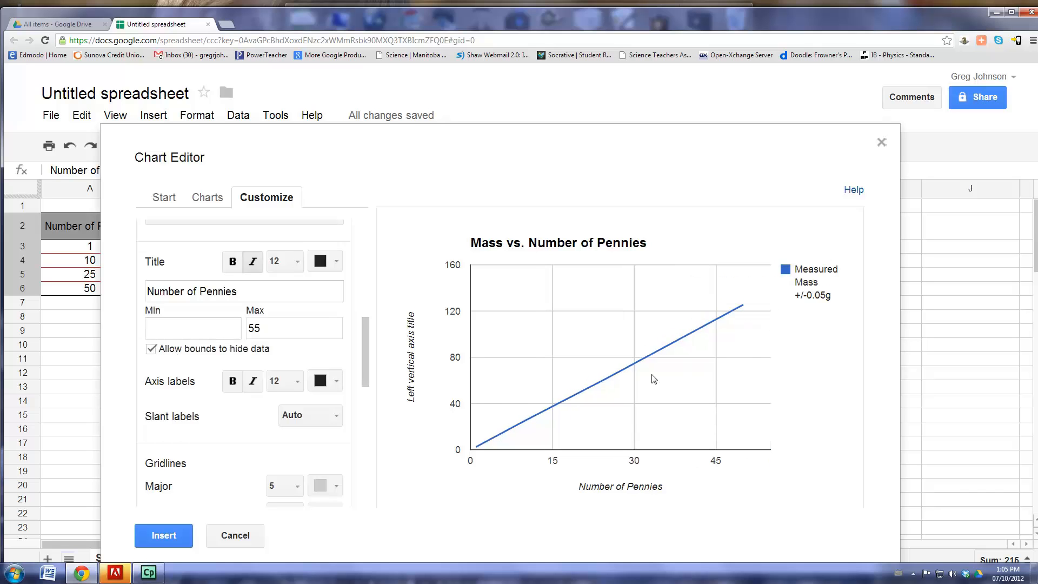
# Set the horizontal axis's minor gridlines to 2
pyautogui.moveTo(362, 333); pyautogui.dragTo(367, 350)
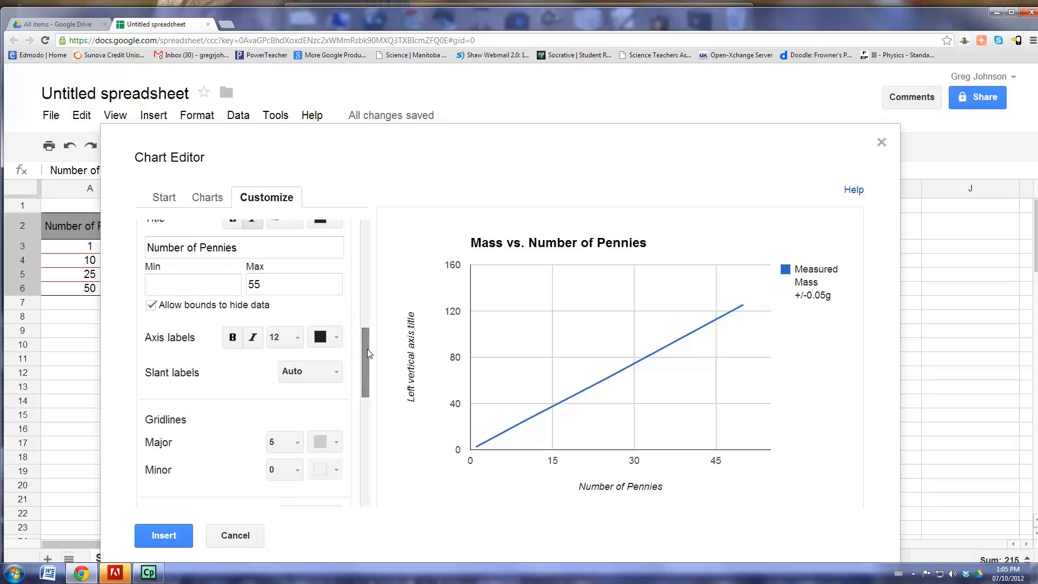
pyautogui.moveTo(368, 348); pyautogui.dragTo(363, 384)
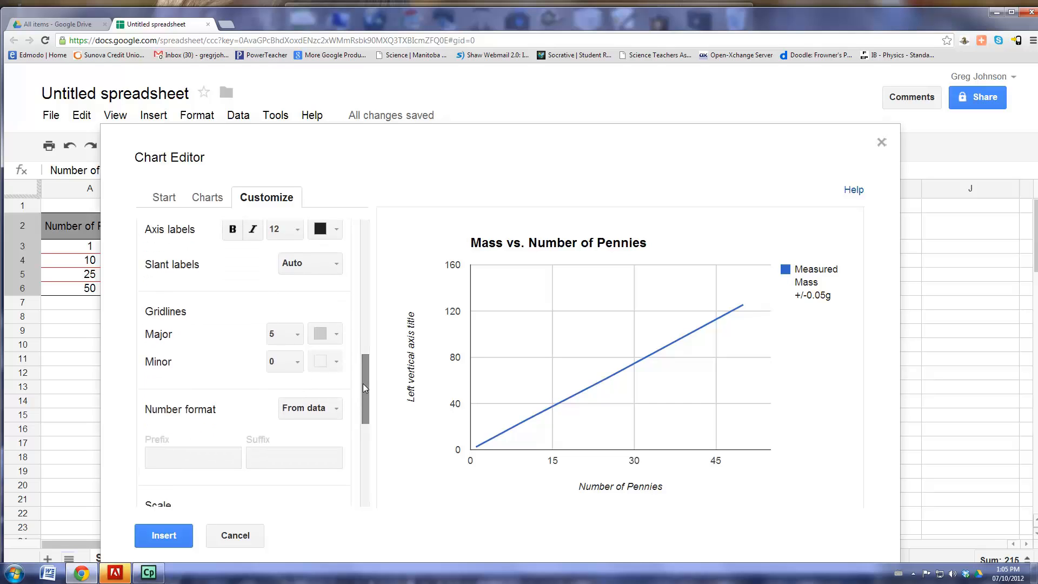
pyautogui.click(298, 335)
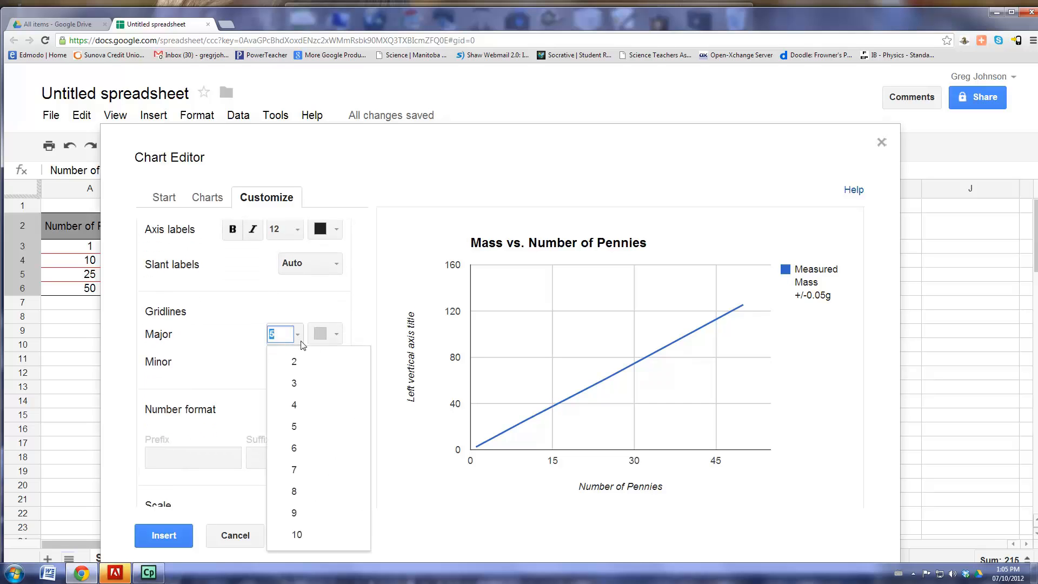
pyautogui.click(317, 316)
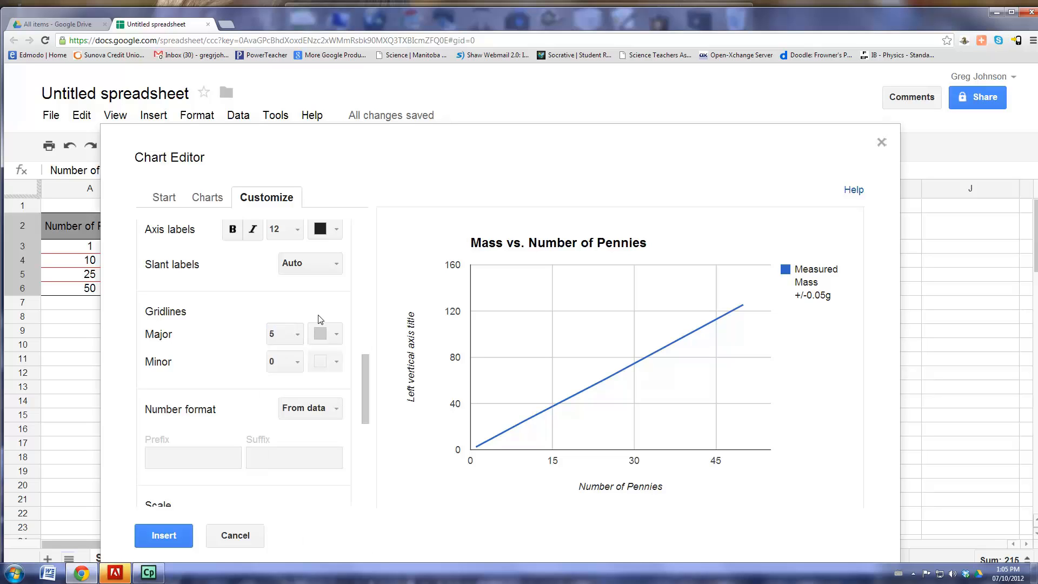
pyautogui.click(297, 362)
pyautogui.click(299, 410)
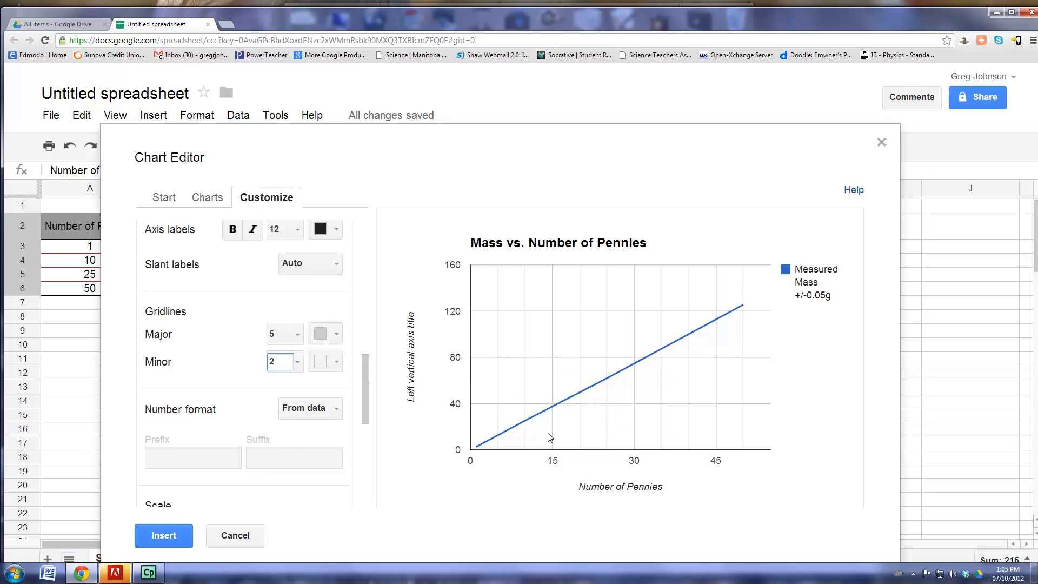
# Set the left vertical axis title to "Mass (g)"
pyautogui.moveTo(366, 397); pyautogui.dragTo(366, 325)
pyautogui.click(336, 362)
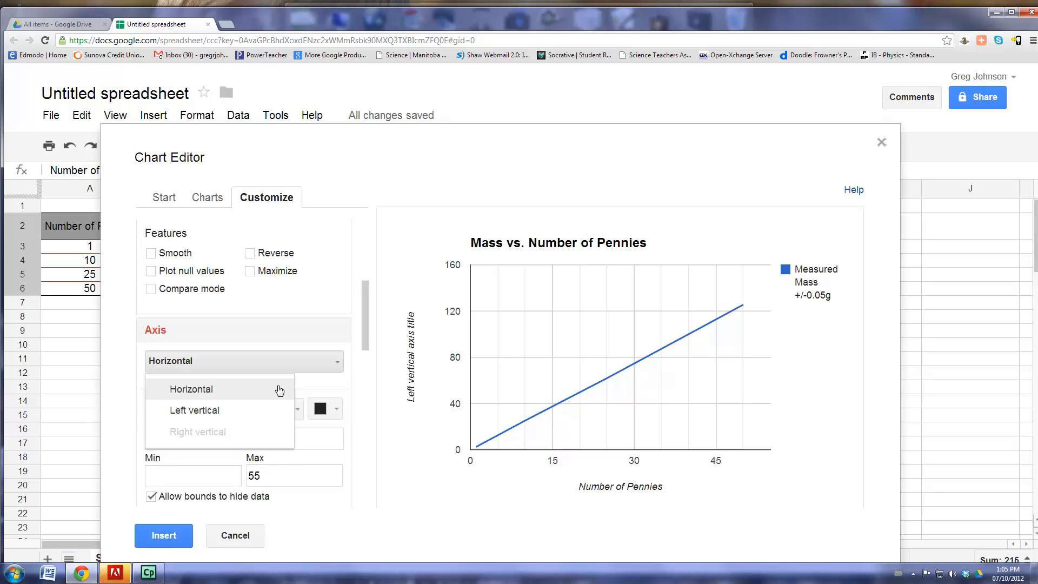
pyautogui.click(209, 412)
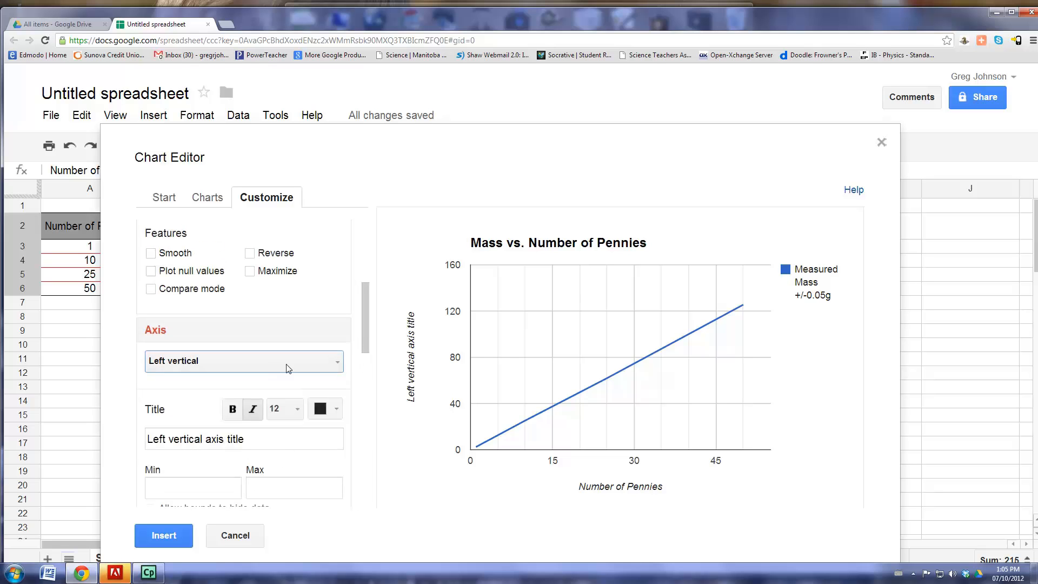
pyautogui.scroll(-1, 368, 342)
pyautogui.moveTo(317, 377); pyautogui.dragTo(140, 371)
pyautogui.write('Mass (g)')
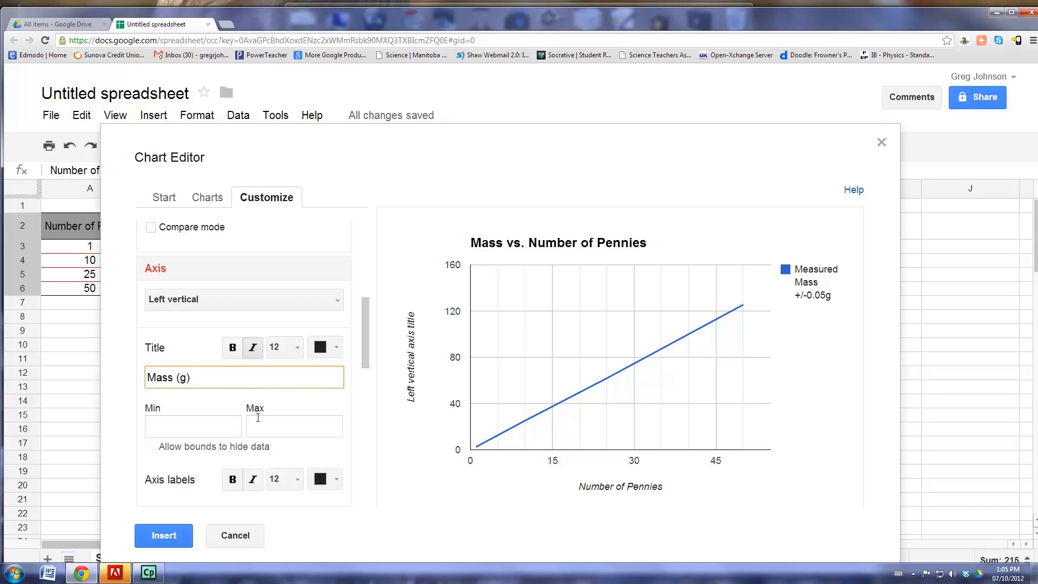
pyautogui.click(313, 407)
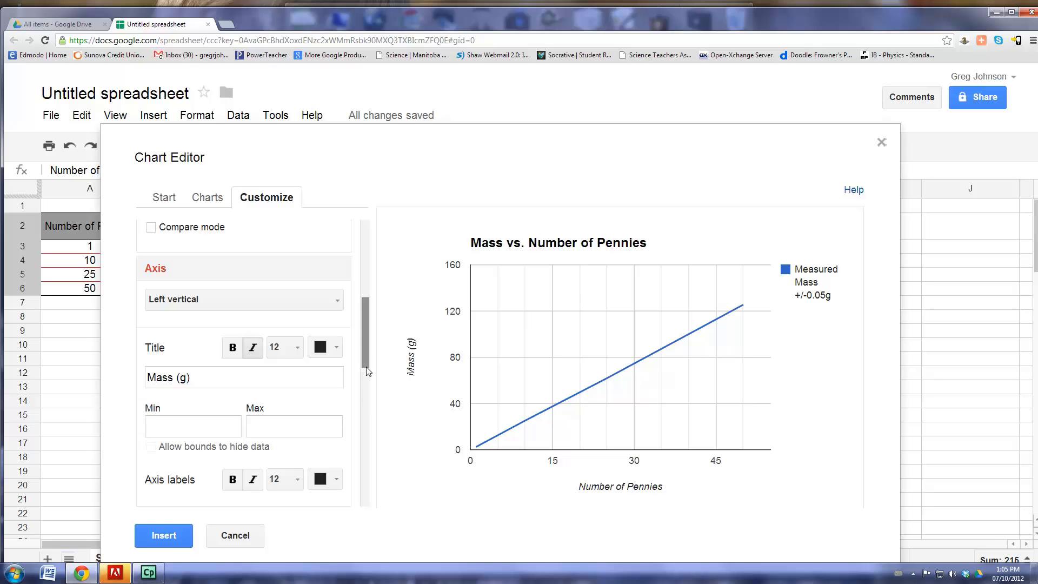
# Set the left vertical axis's minor gridlines to 2
pyautogui.moveTo(366, 350); pyautogui.dragTo(363, 401)
pyautogui.click(298, 374)
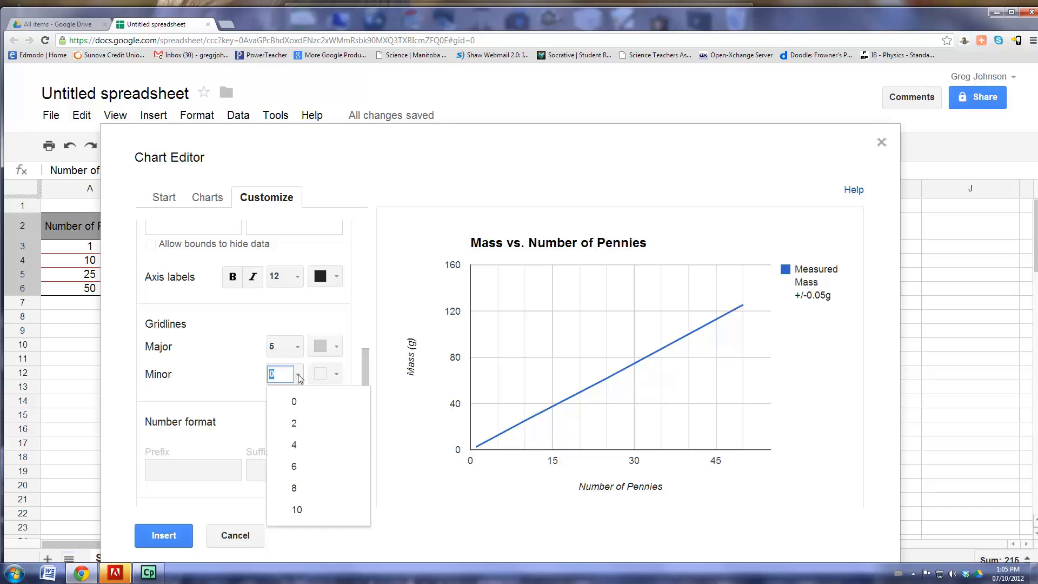
pyautogui.click(295, 423)
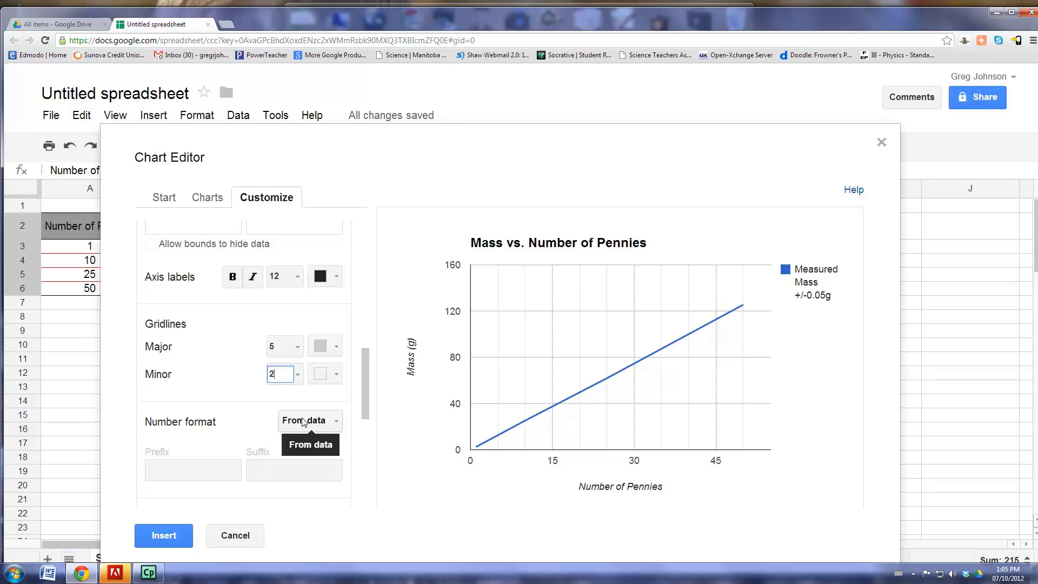
# Try dark grey shades for both the minor and the major gridlines of the left vertical axis
pyautogui.click(338, 379)
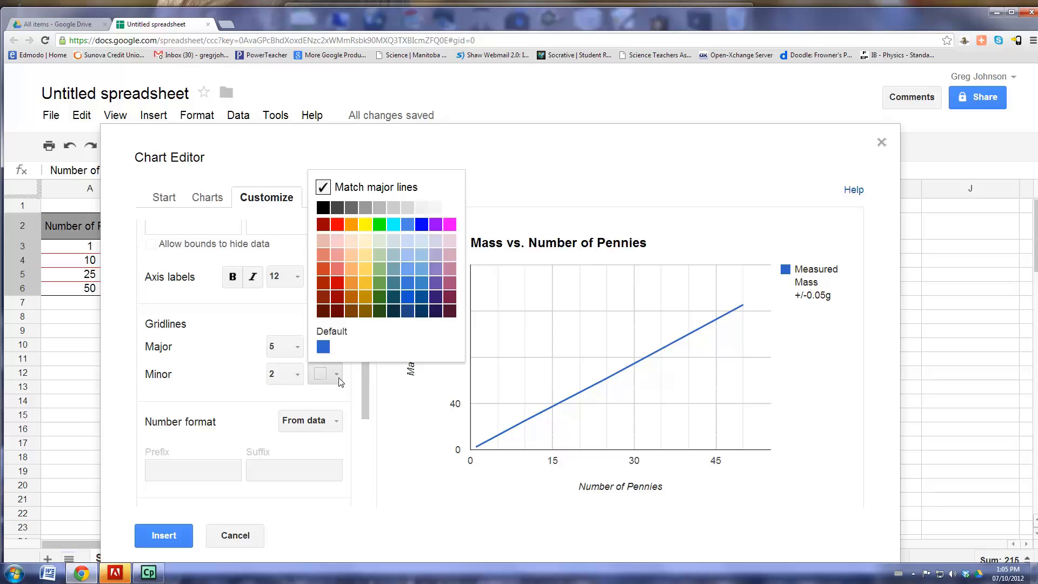
pyautogui.click(351, 208)
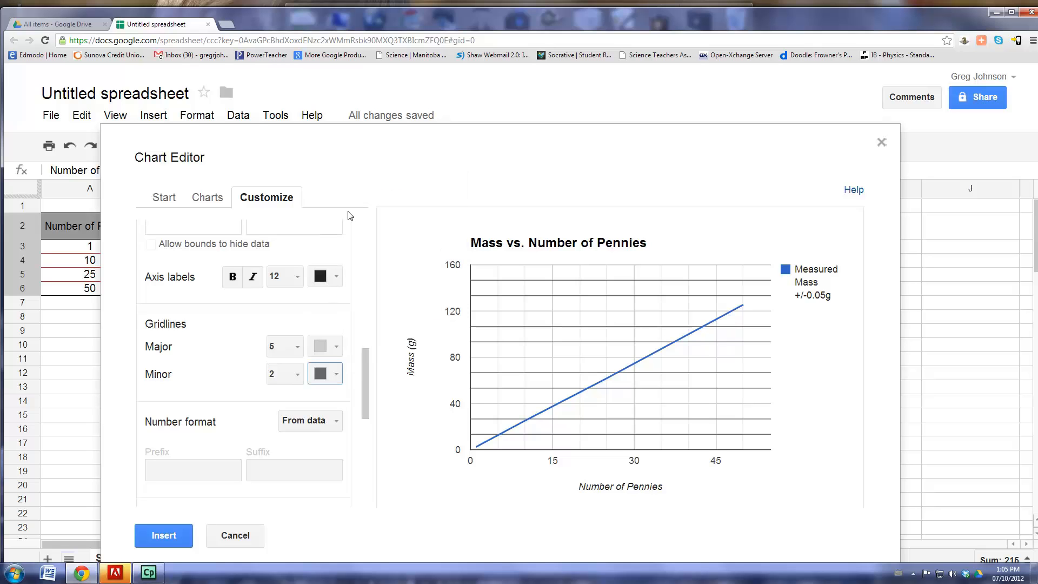
pyautogui.click(339, 346)
pyautogui.click(340, 398)
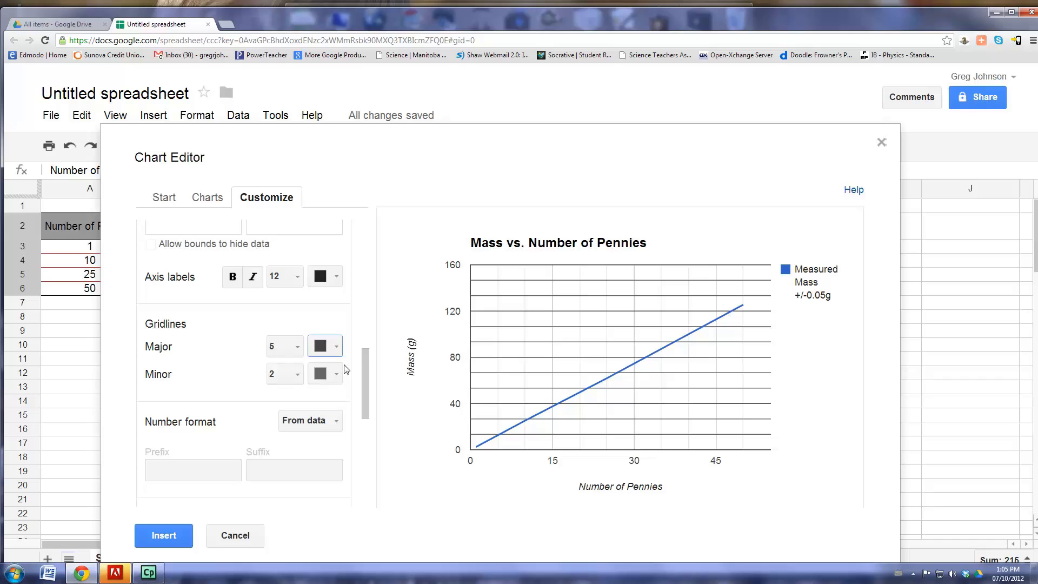
# Color the left vertical axis's minor gridlines light grey and its major gridlines a medium-dark grey
pyautogui.click(338, 374)
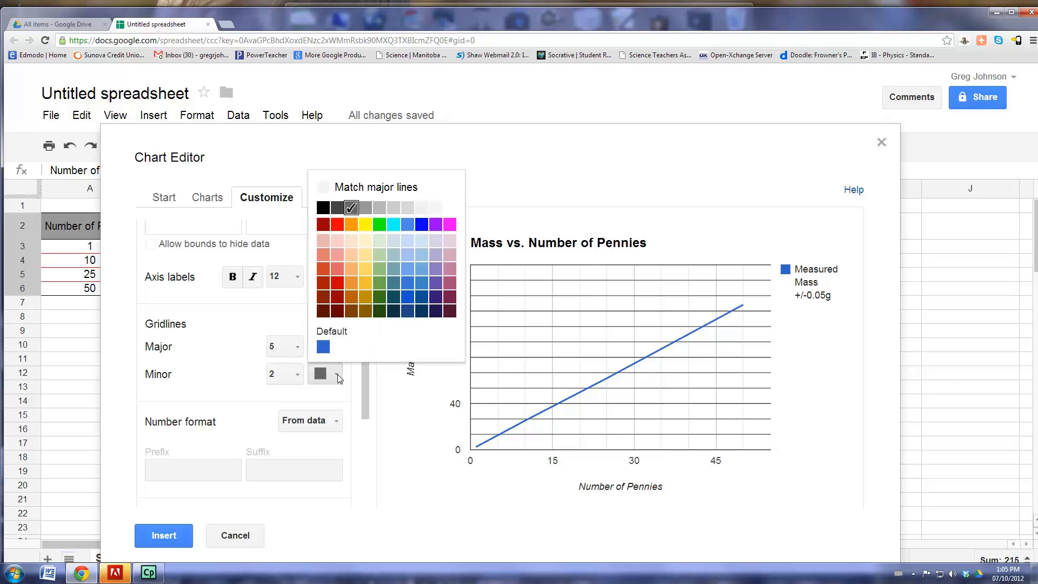
pyautogui.click(379, 210)
pyautogui.click(339, 347)
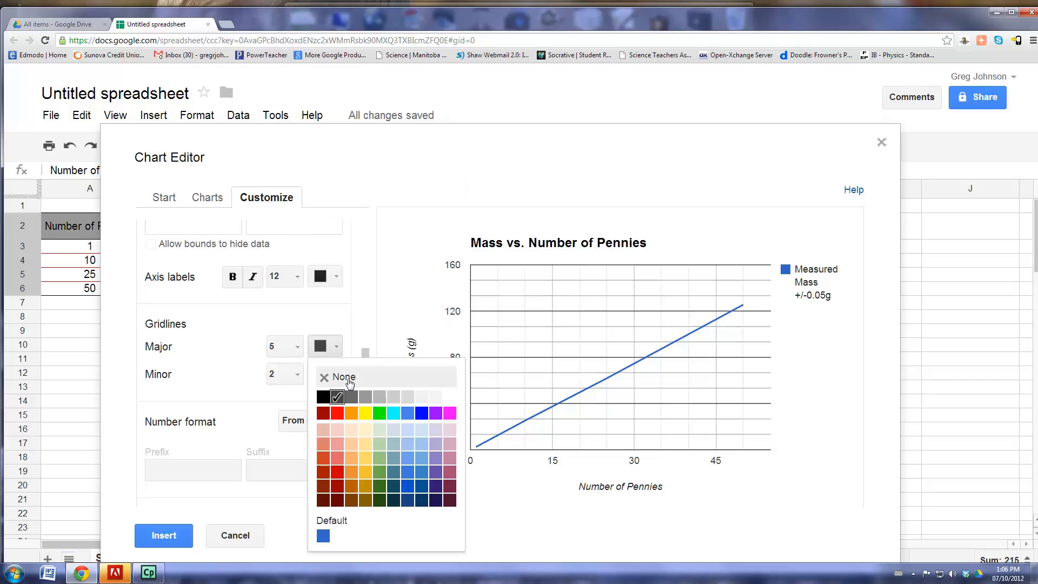
pyautogui.click(351, 398)
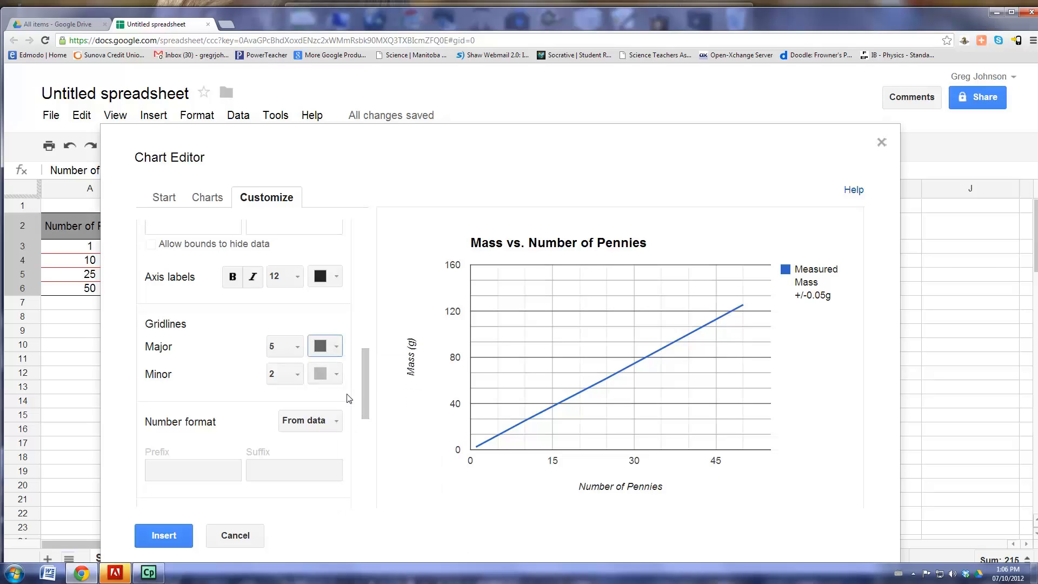
# Color the horizontal axis's major gridlines medium-dark grey and its minor gridlines a lighter medium grey
pyautogui.moveTo(362, 387); pyautogui.dragTo(363, 343)
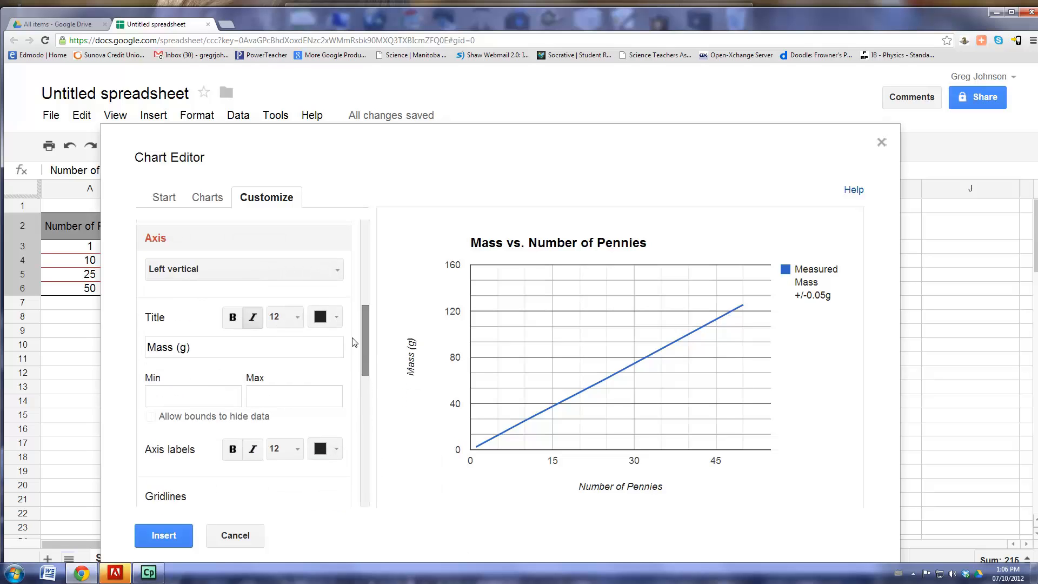
pyautogui.moveTo(363, 323)
pyautogui.mouseDown()
pyautogui.moveTo(368, 238)
pyautogui.moveTo(367, 327)
pyautogui.mouseUp()
pyautogui.click(334, 282)
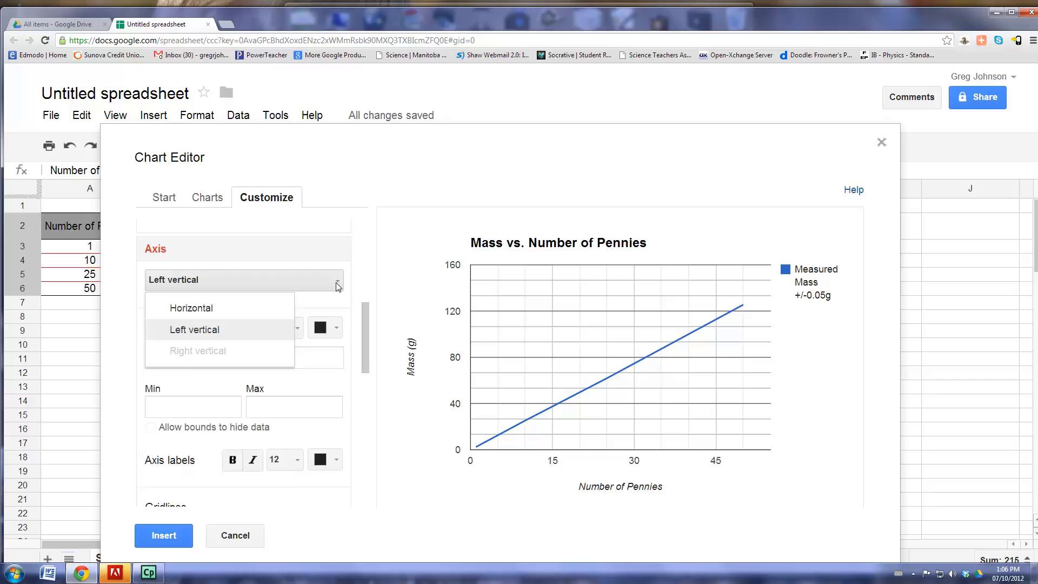
pyautogui.click(265, 317)
pyautogui.moveTo(365, 334); pyautogui.dragTo(365, 390)
pyautogui.click(335, 332)
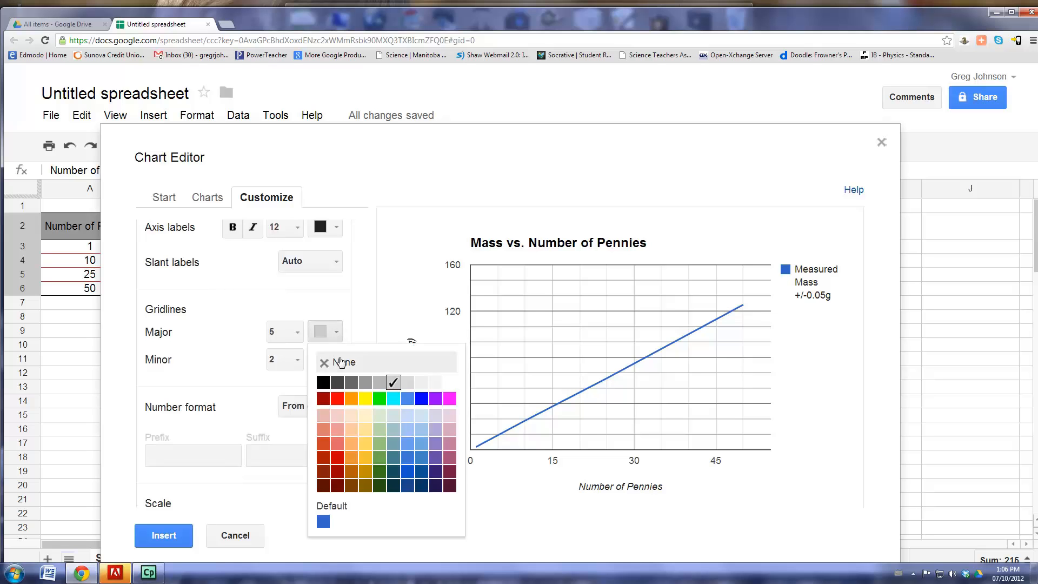
pyautogui.click(354, 386)
pyautogui.click(341, 362)
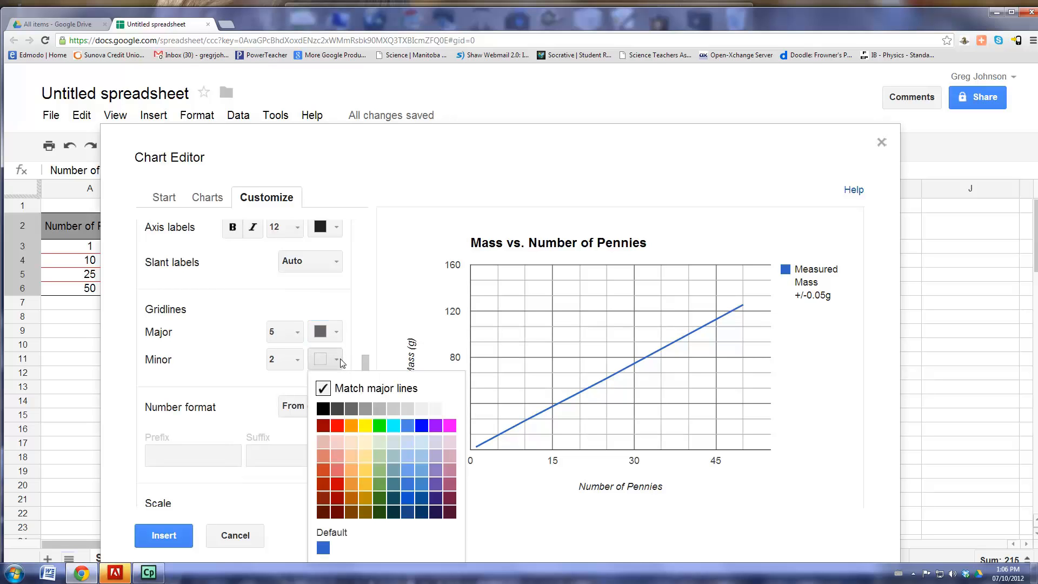
pyautogui.click(365, 409)
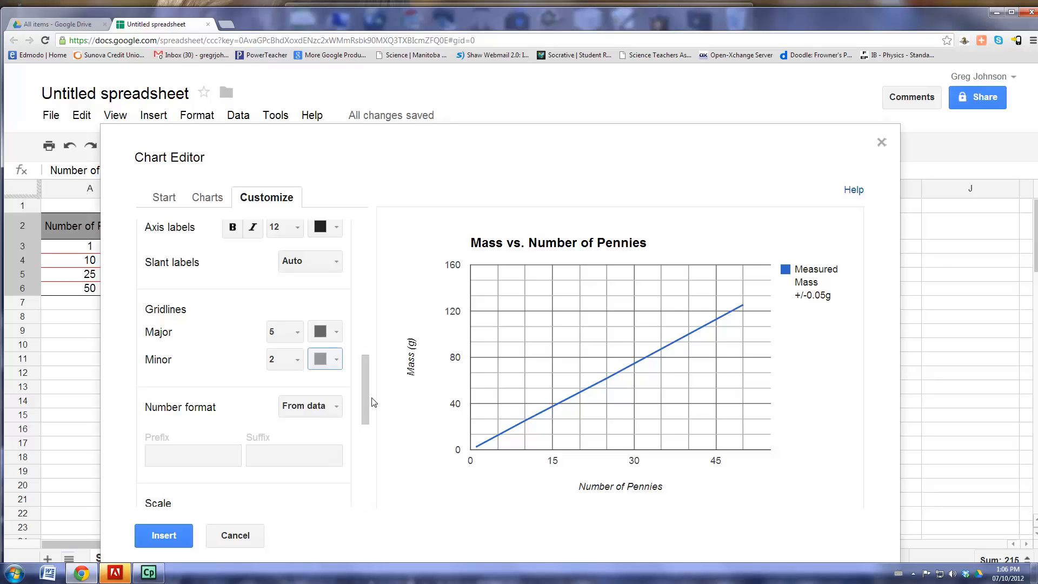
# Set the Measured Mass line's thickness to 1px and its point size to 2px
pyautogui.moveTo(365, 405); pyautogui.dragTo(348, 485)
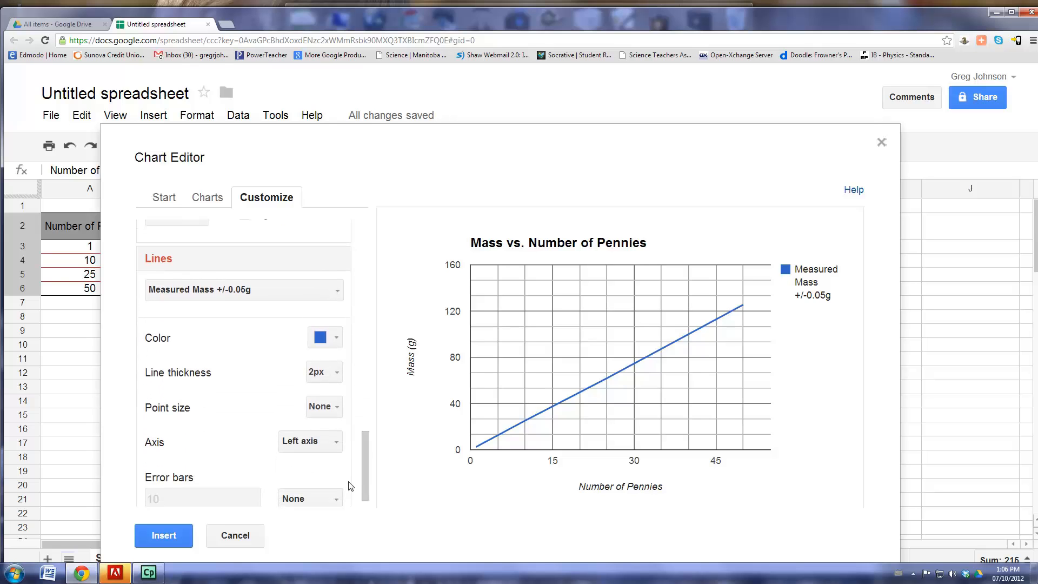
pyautogui.click(337, 372)
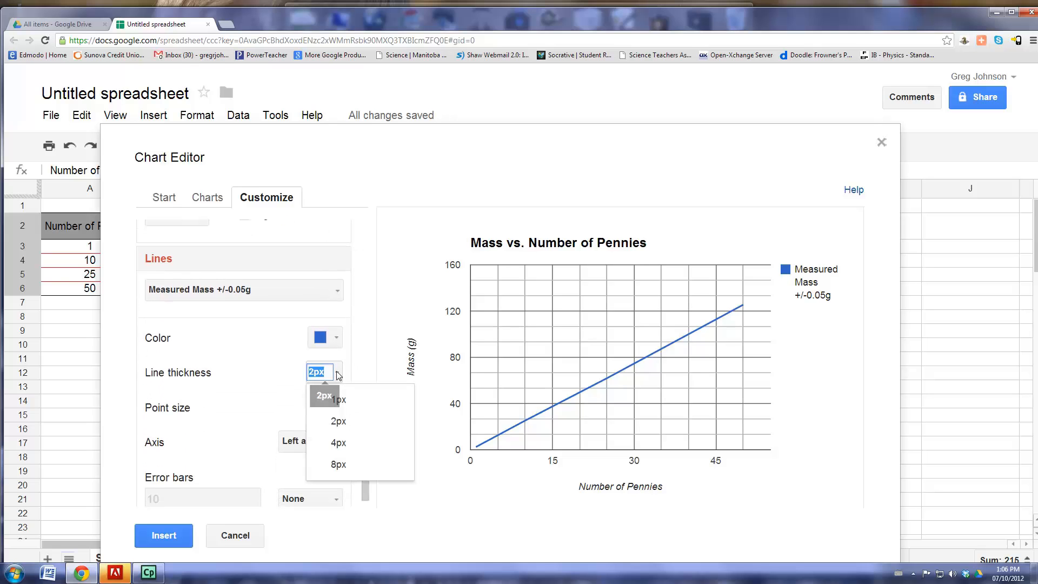
pyautogui.click(338, 400)
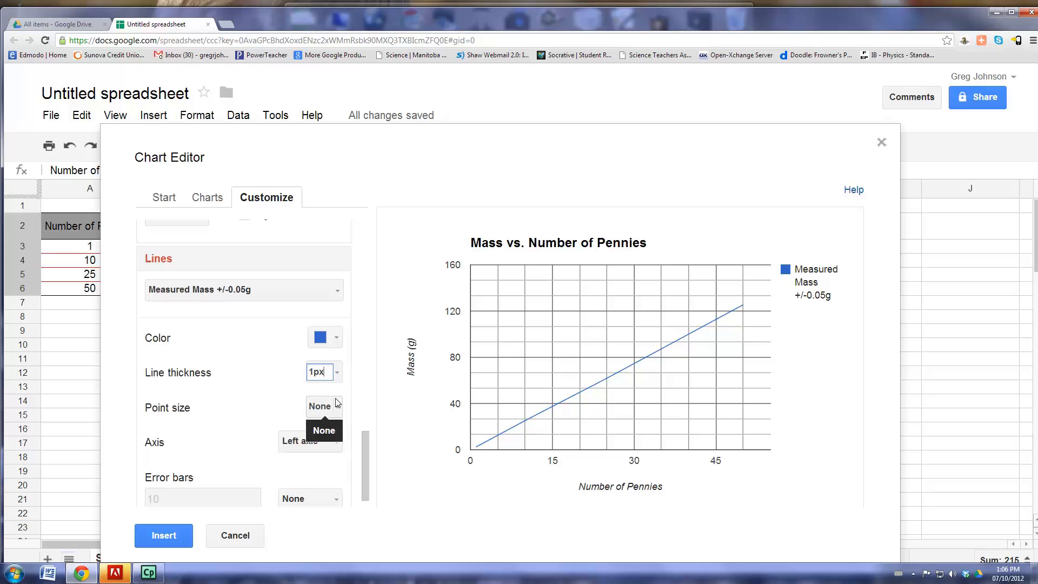
pyautogui.click(338, 406)
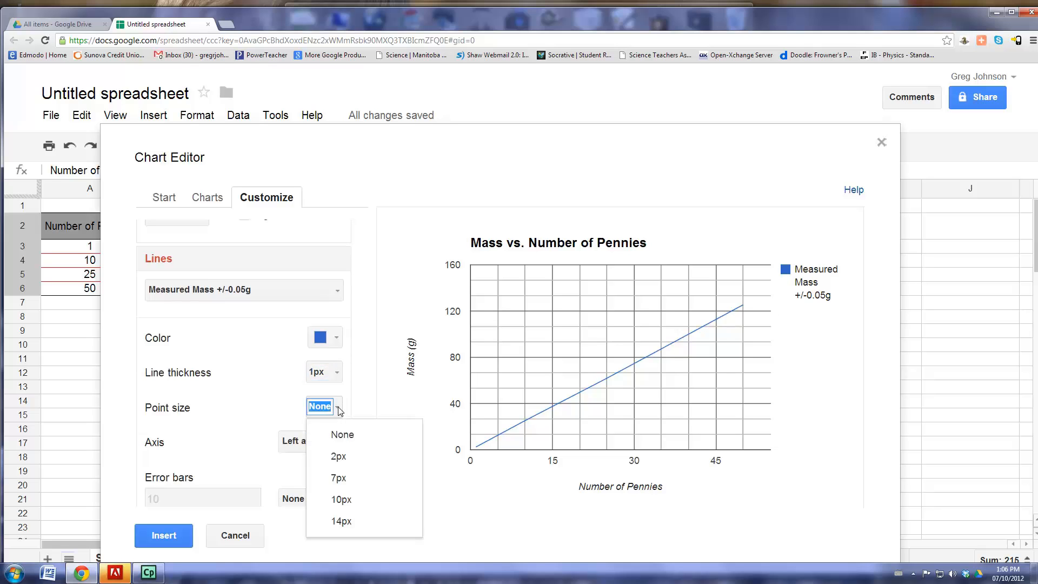
pyautogui.click(341, 457)
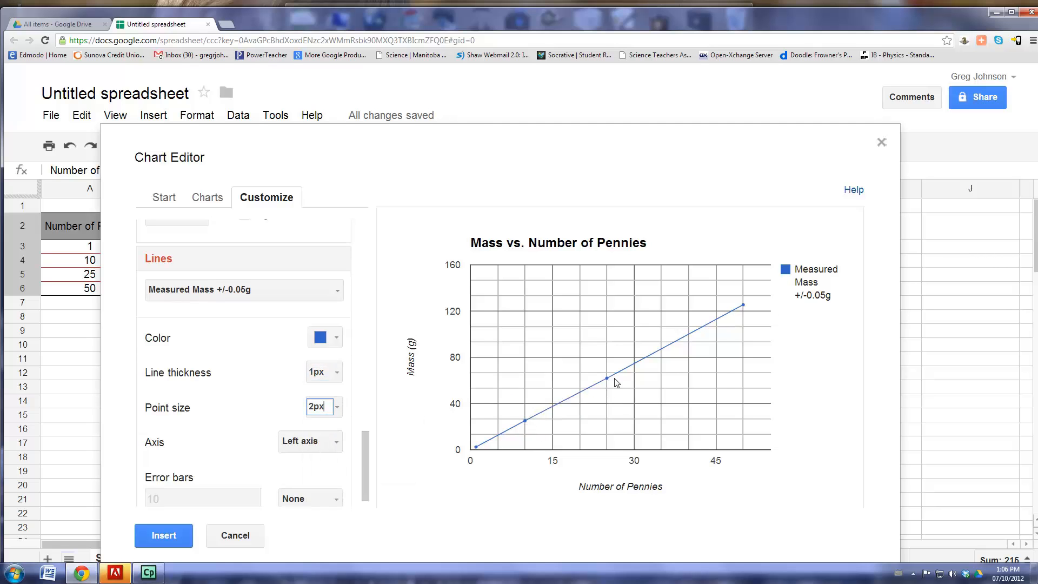
# Add constant error bars of 0.05 to the Measured Mass line
pyautogui.scroll(-1, 365, 460)
pyautogui.click(336, 480)
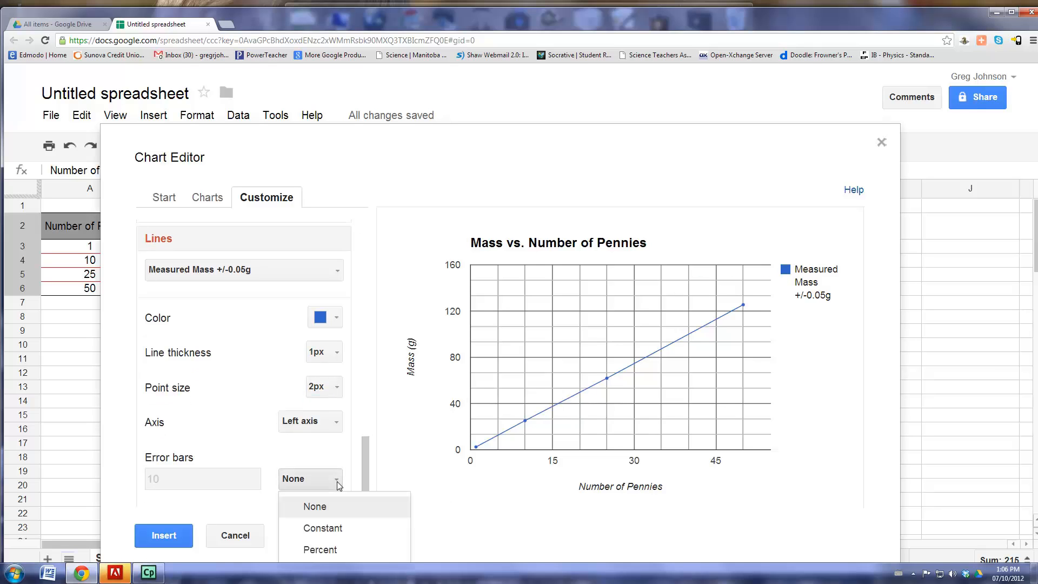
pyautogui.click(327, 529)
pyautogui.moveTo(162, 479); pyautogui.dragTo(144, 478)
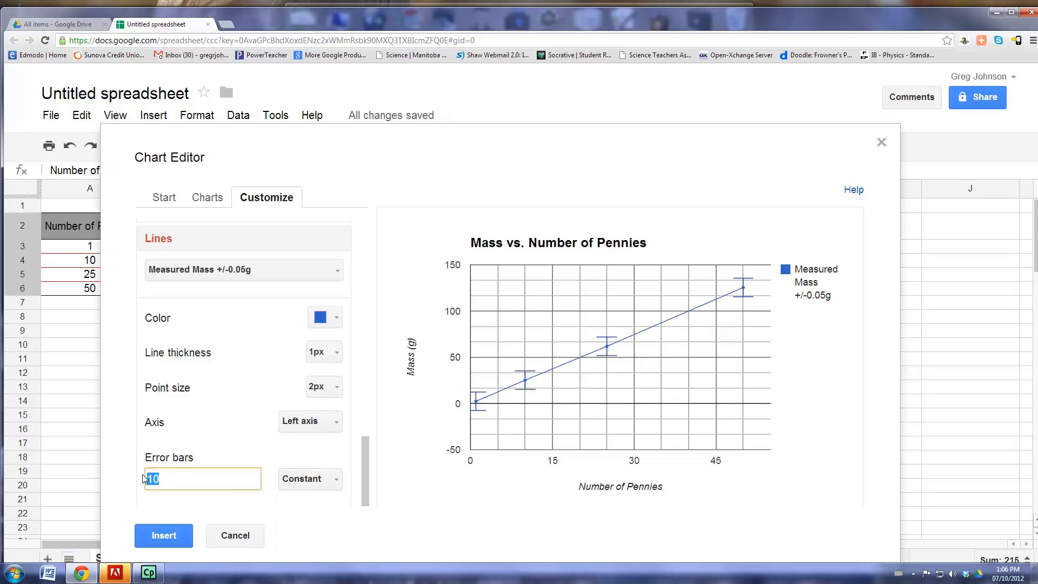
pyautogui.write('0.054')
pyautogui.moveTo(475, 401)
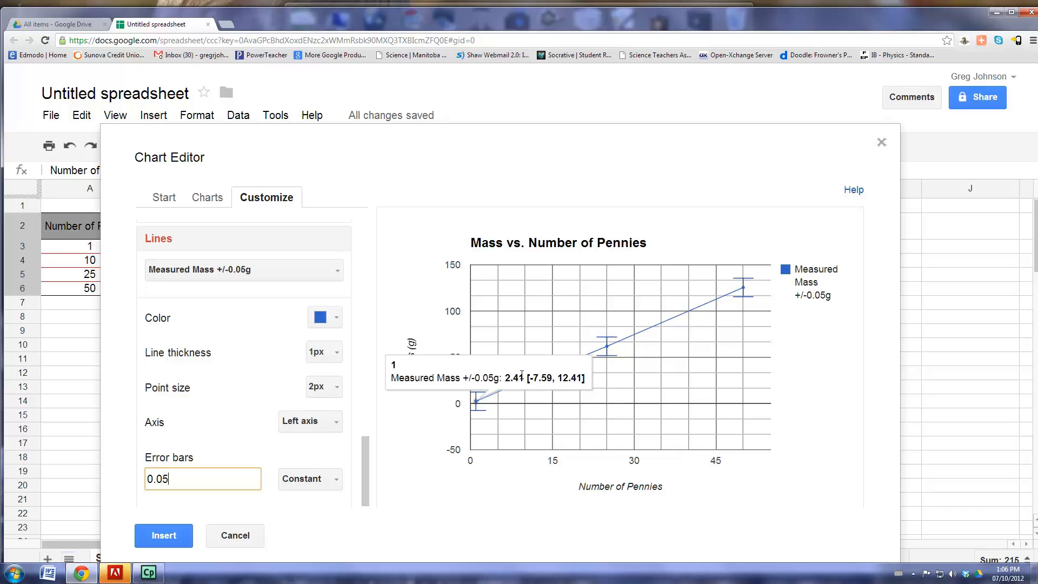
pyautogui.moveTo(614, 343)
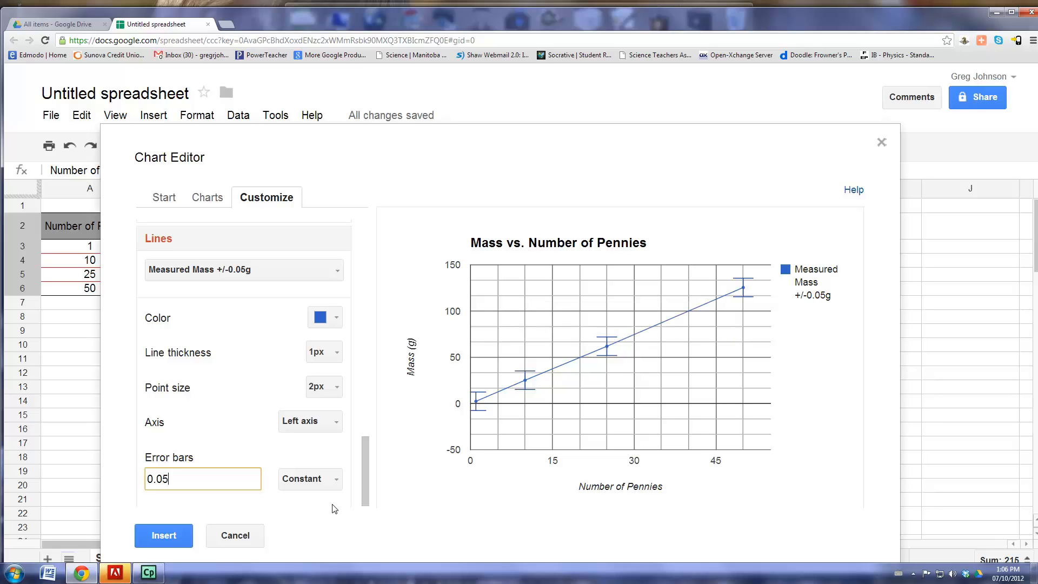
pyautogui.click(309, 511)
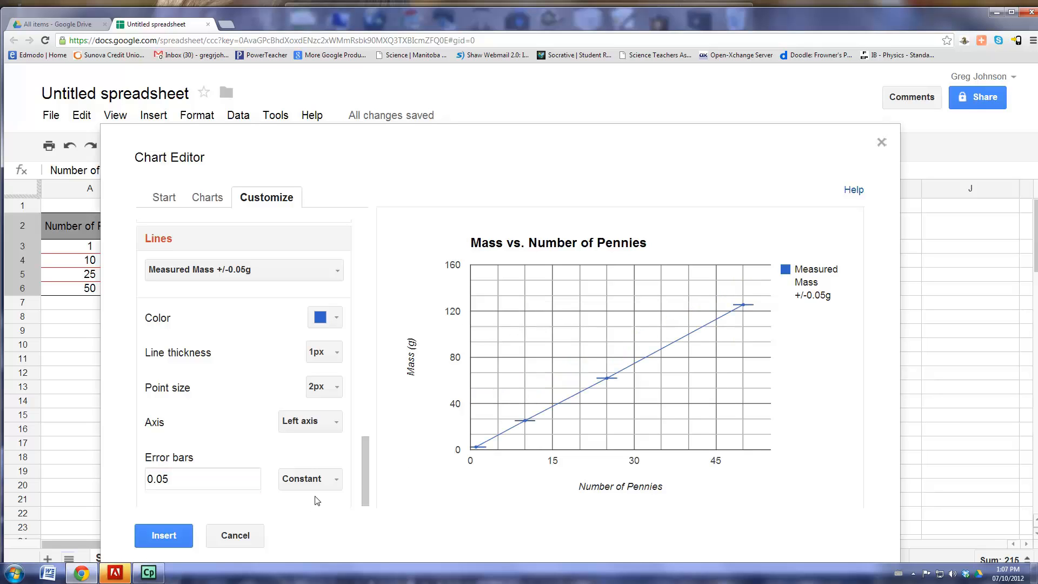
pyautogui.moveTo(525, 426)
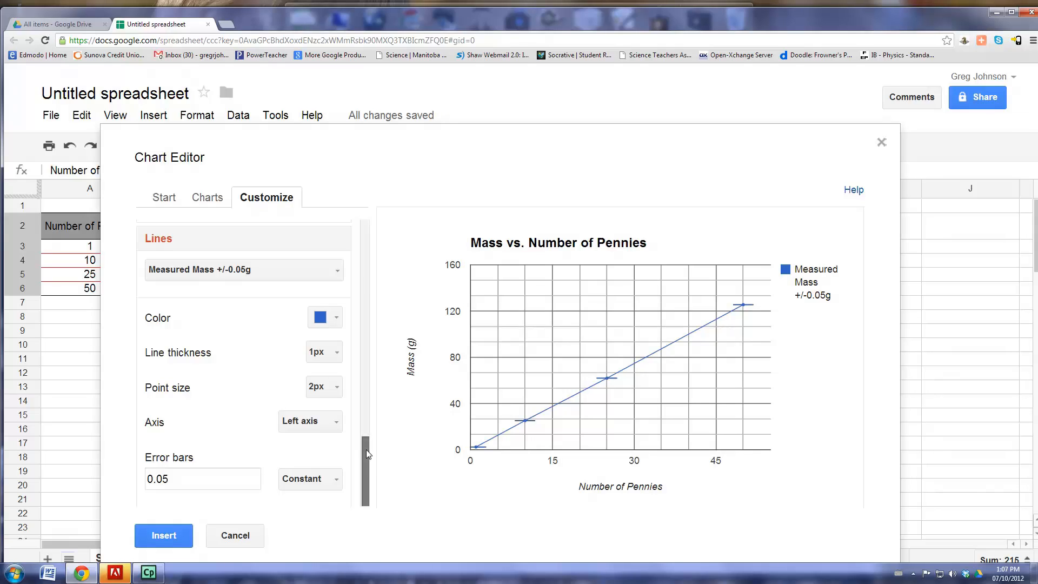
# Add the Predicted Mass column, range B2:B6 with its header, as another data range of the chart
pyautogui.scroll(15, 366, 453)
pyautogui.click(161, 207)
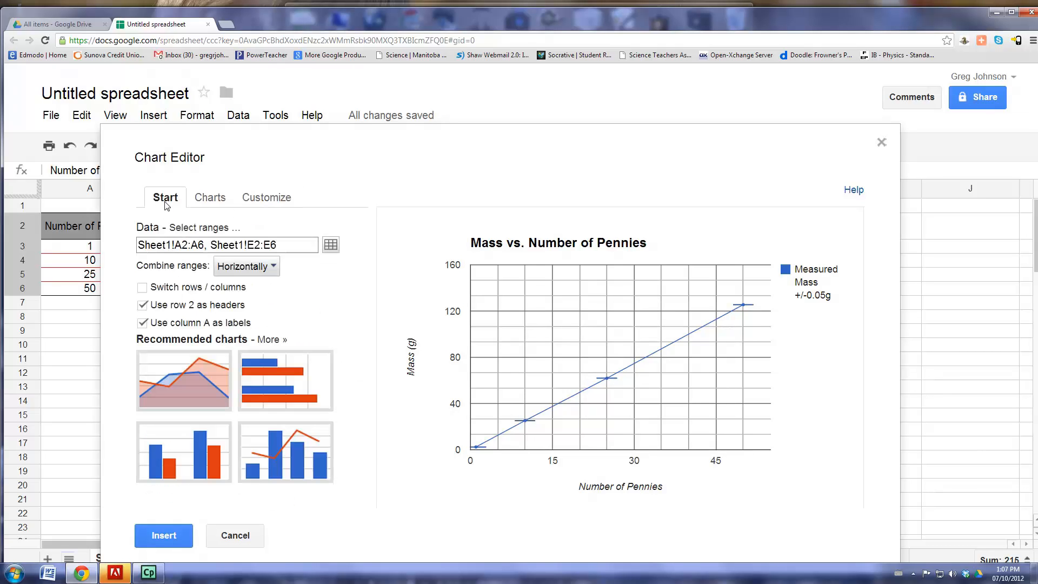
pyautogui.click(330, 245)
pyautogui.moveTo(284, 138); pyautogui.dragTo(850, 230)
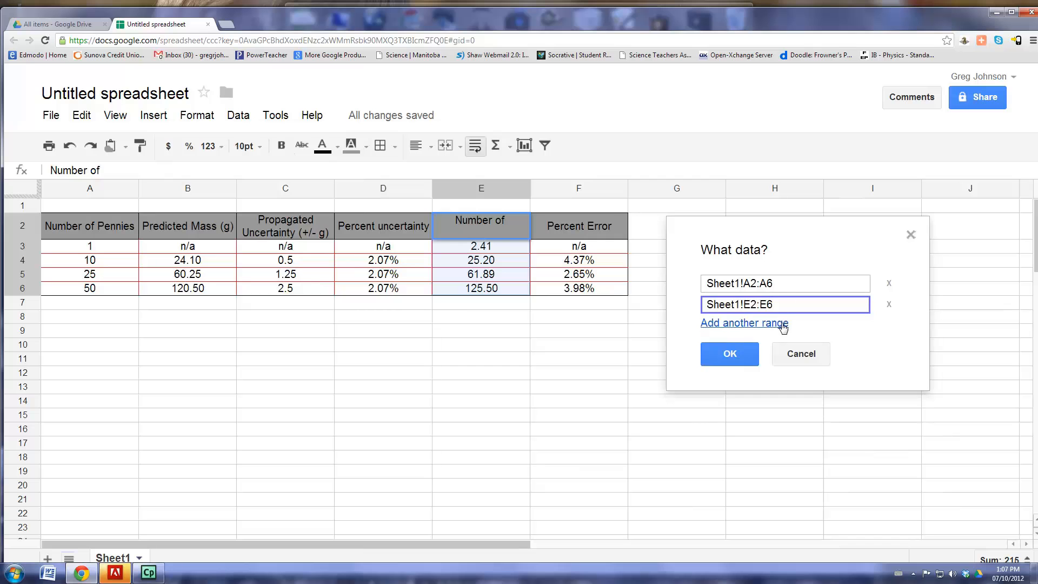
pyautogui.click(782, 322)
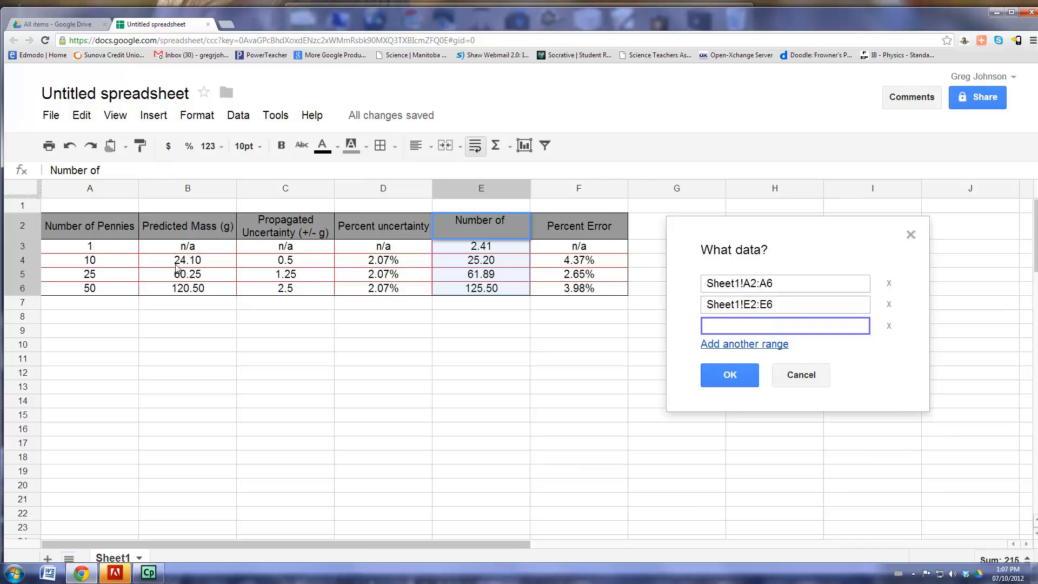
pyautogui.moveTo(191, 263); pyautogui.dragTo(191, 290)
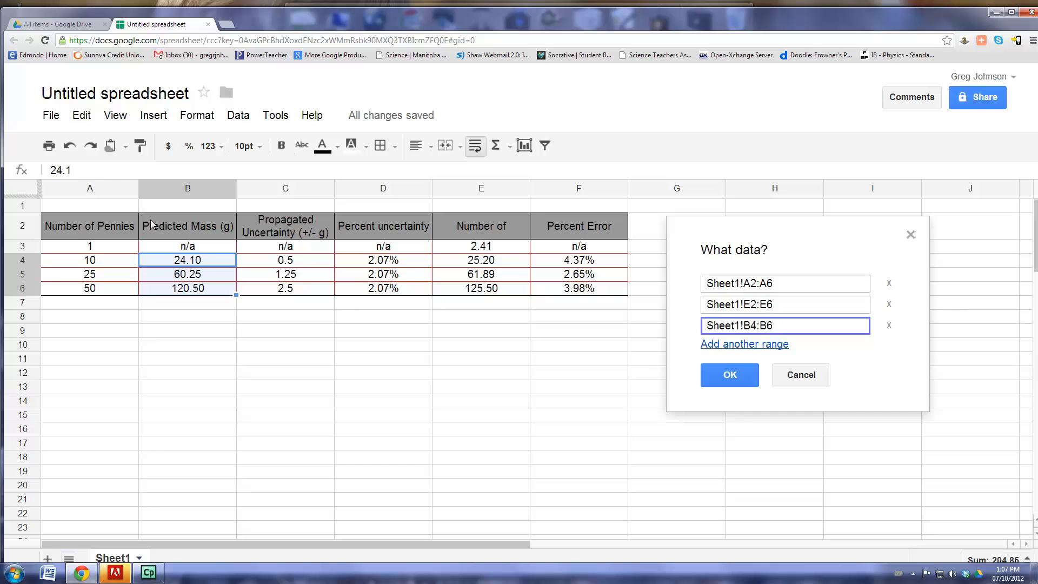
pyautogui.click(182, 229)
pyautogui.moveTo(188, 229); pyautogui.dragTo(186, 290)
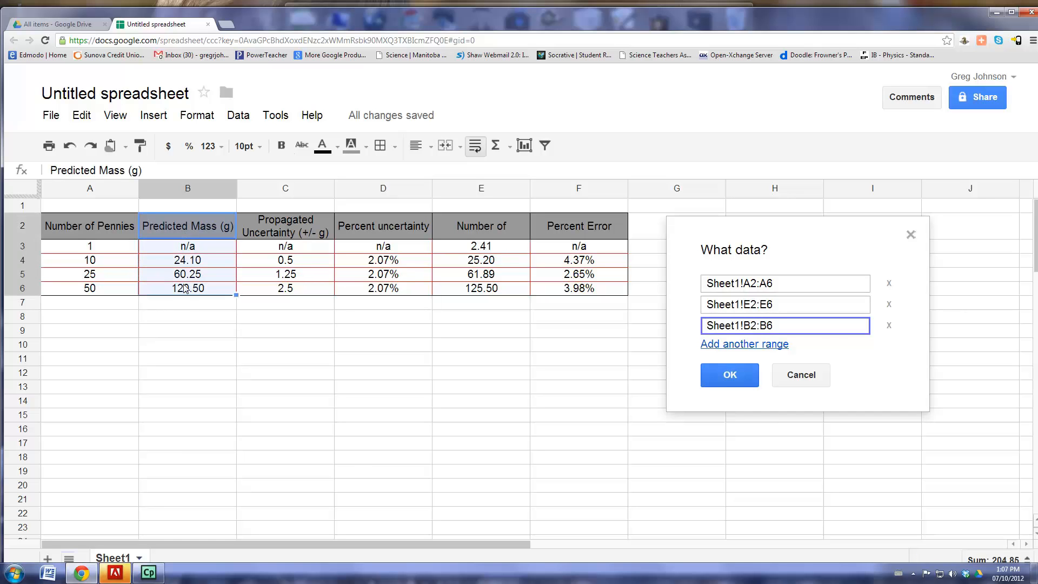
pyautogui.click(730, 376)
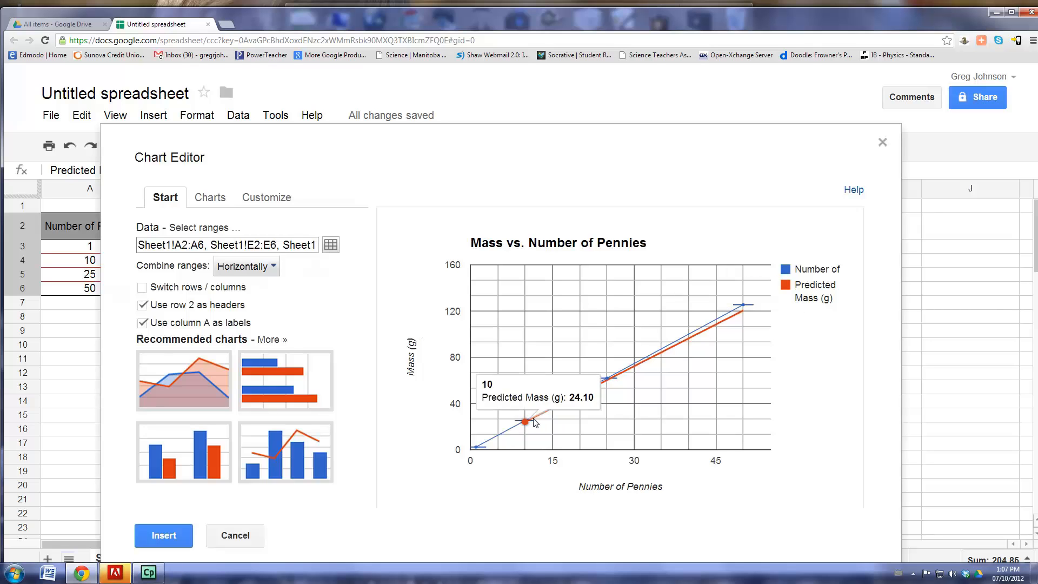
pyautogui.moveTo(758, 317)
pyautogui.moveTo(608, 380)
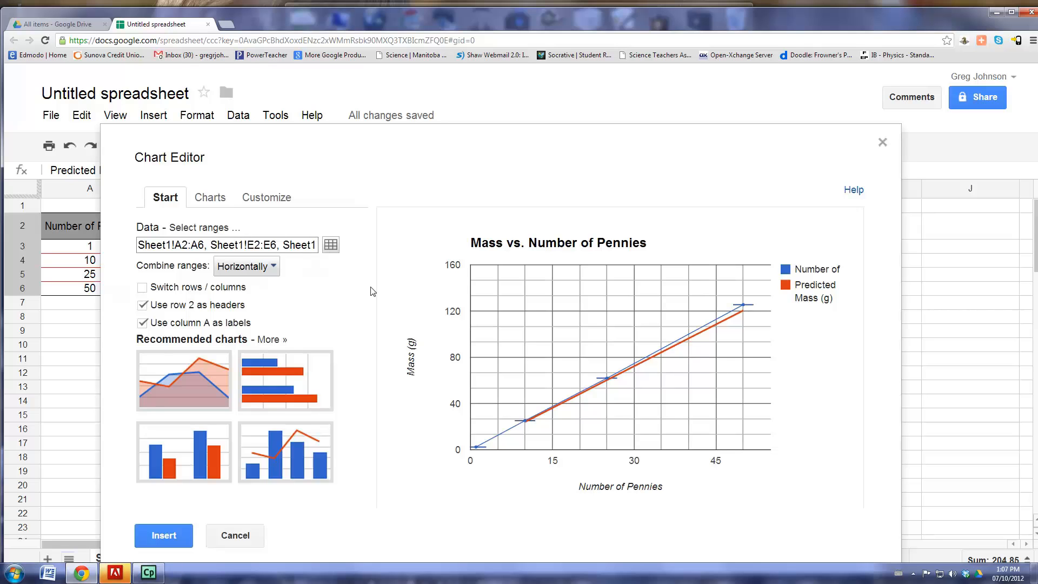
# Set the Predicted Mass (g) line's thickness to 1px and its point size to 2px
pyautogui.click(278, 209)
pyautogui.moveTo(365, 278); pyautogui.dragTo(383, 409)
pyautogui.moveTo(386, 435); pyautogui.dragTo(389, 504)
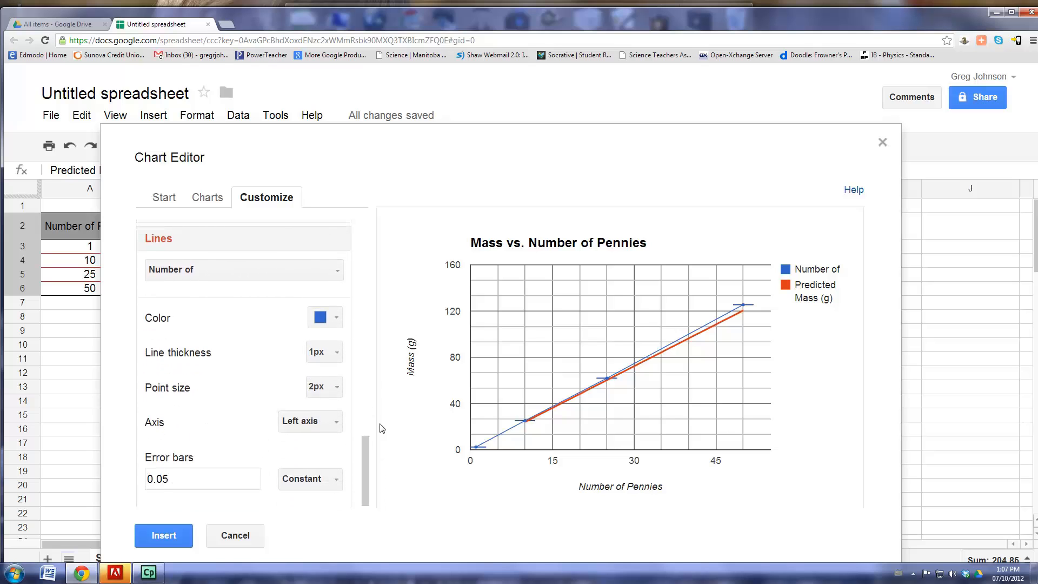
pyautogui.click(332, 270)
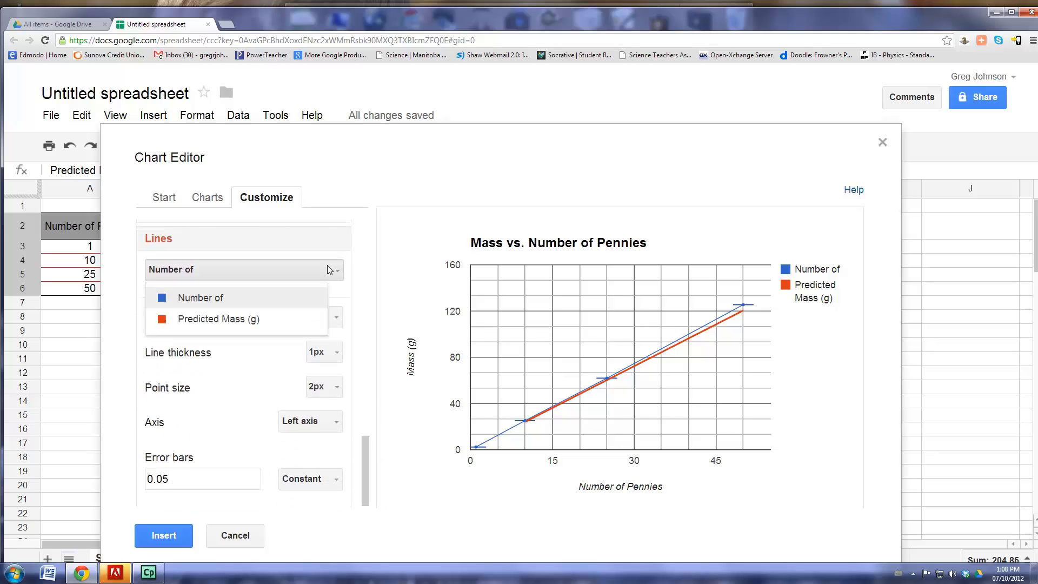
pyautogui.click(234, 320)
pyautogui.click(339, 355)
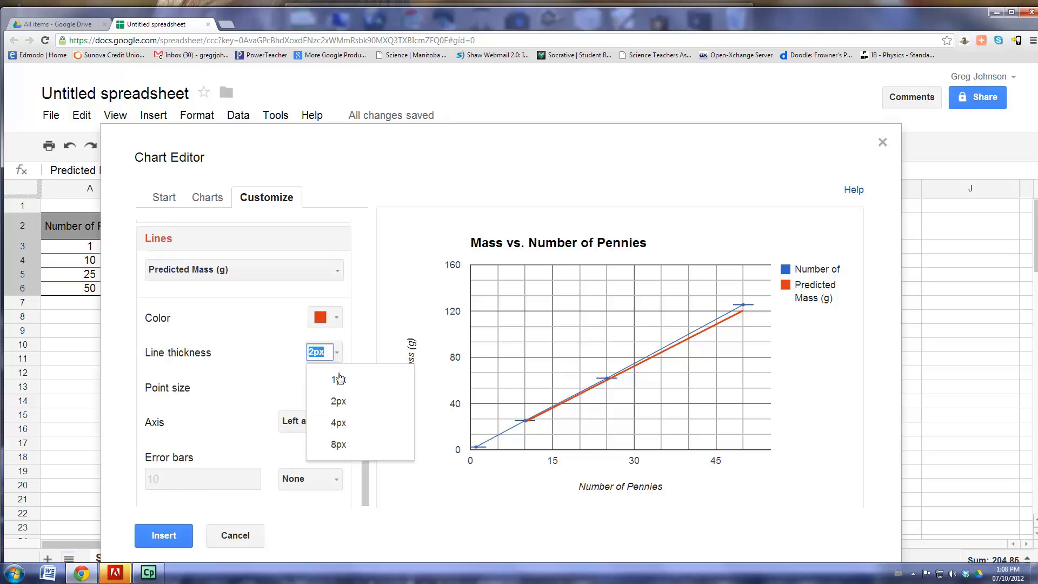
pyautogui.click(337, 376)
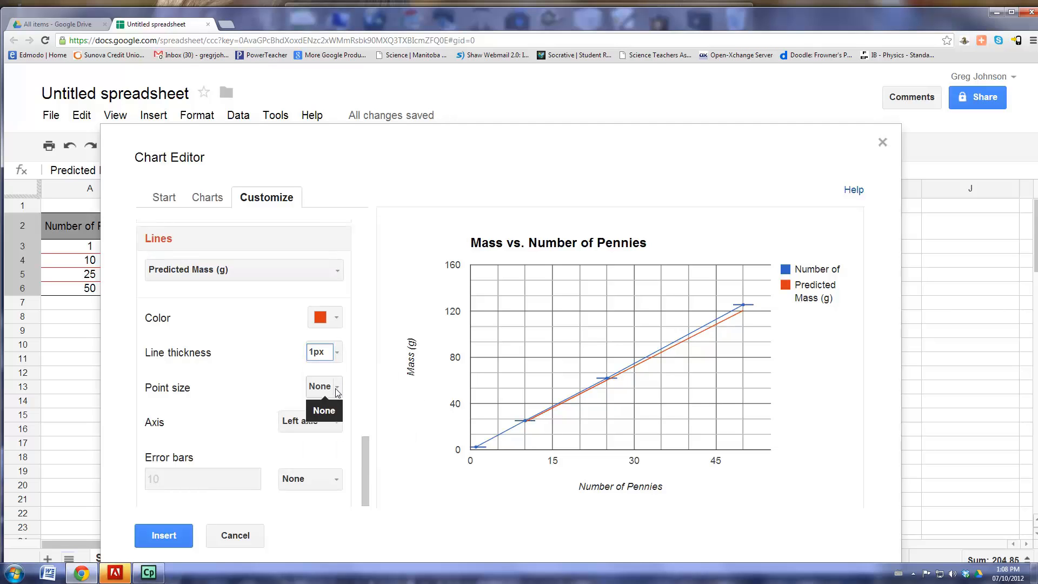
pyautogui.click(337, 388)
pyautogui.click(339, 433)
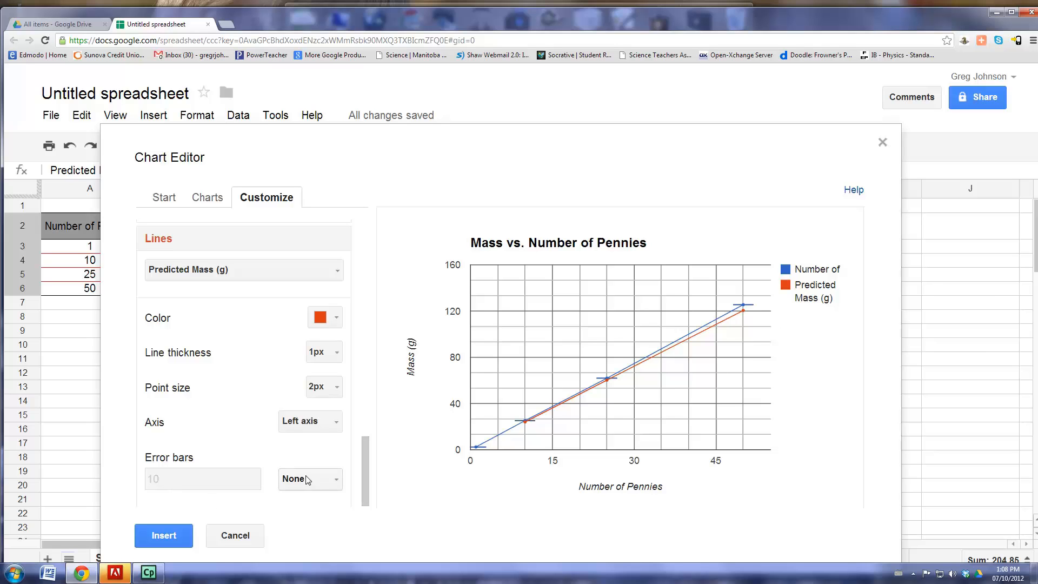
# Add percent error bars of 2.07 to the Predicted Mass (g) line
pyautogui.click(337, 481)
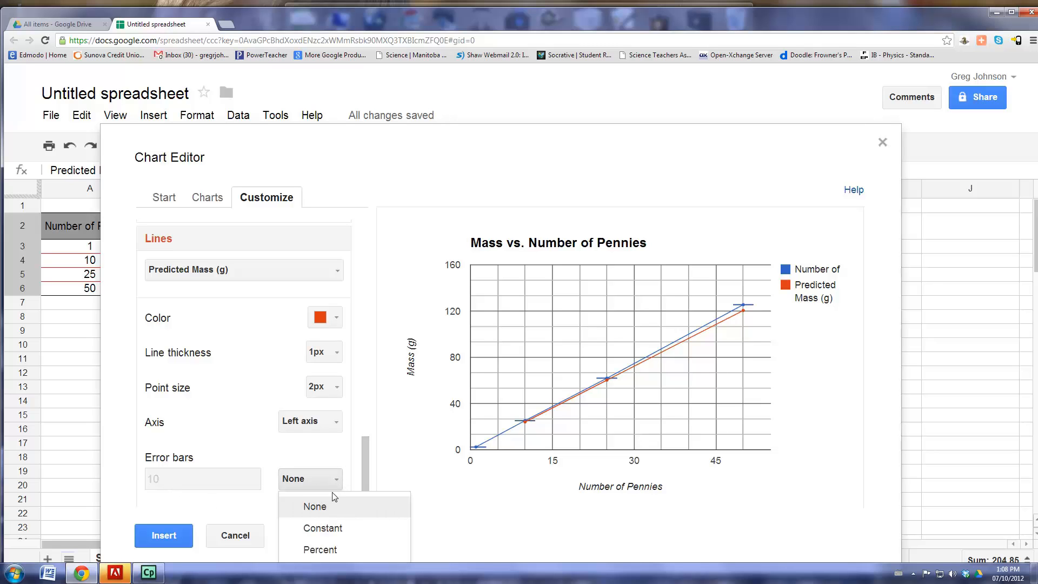
pyautogui.click(325, 549)
pyautogui.moveTo(170, 473); pyautogui.dragTo(142, 477)
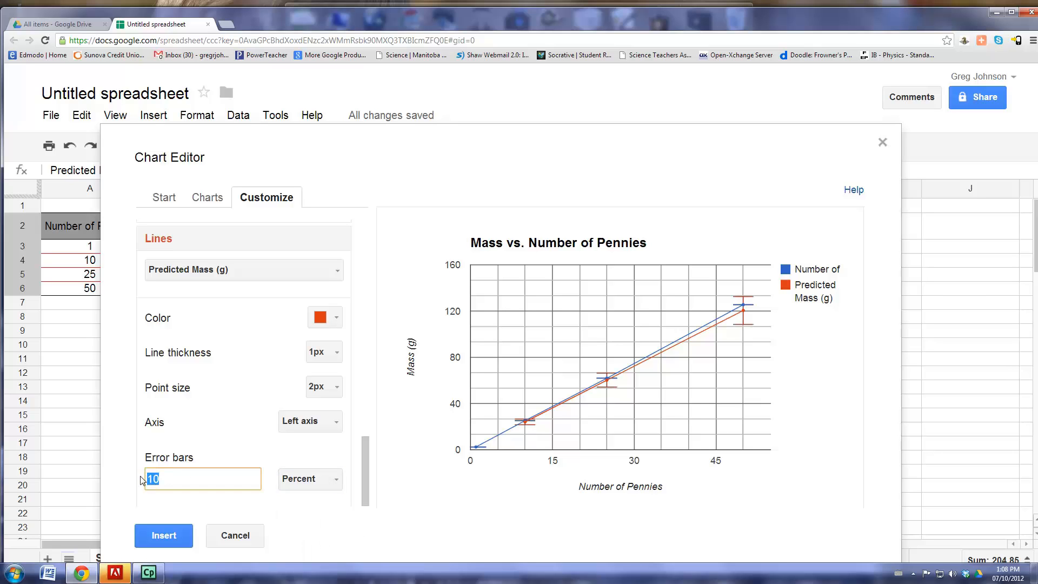
pyautogui.write('2.07')
pyautogui.click(222, 454)
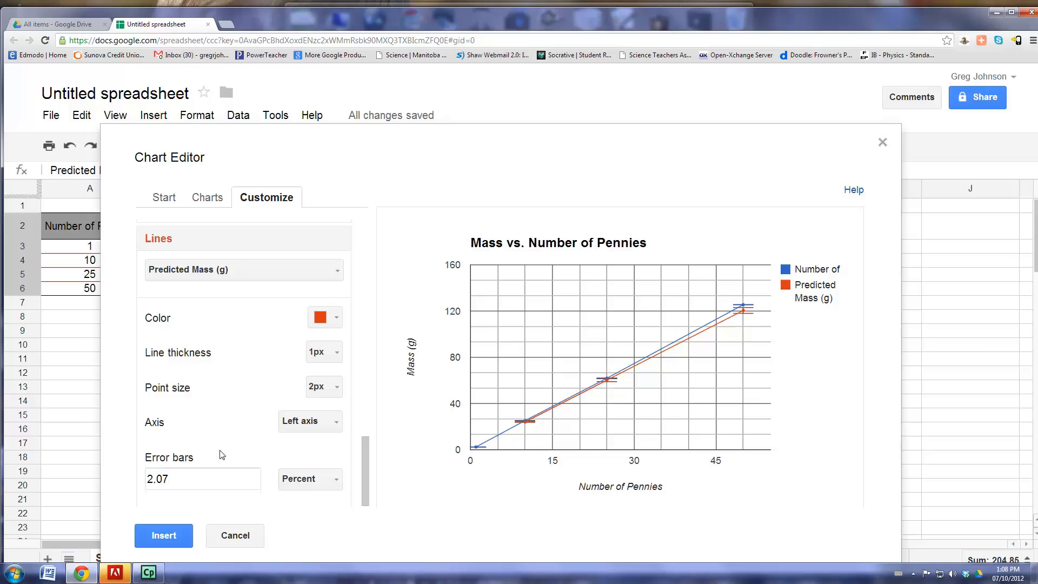
pyautogui.moveTo(743, 307)
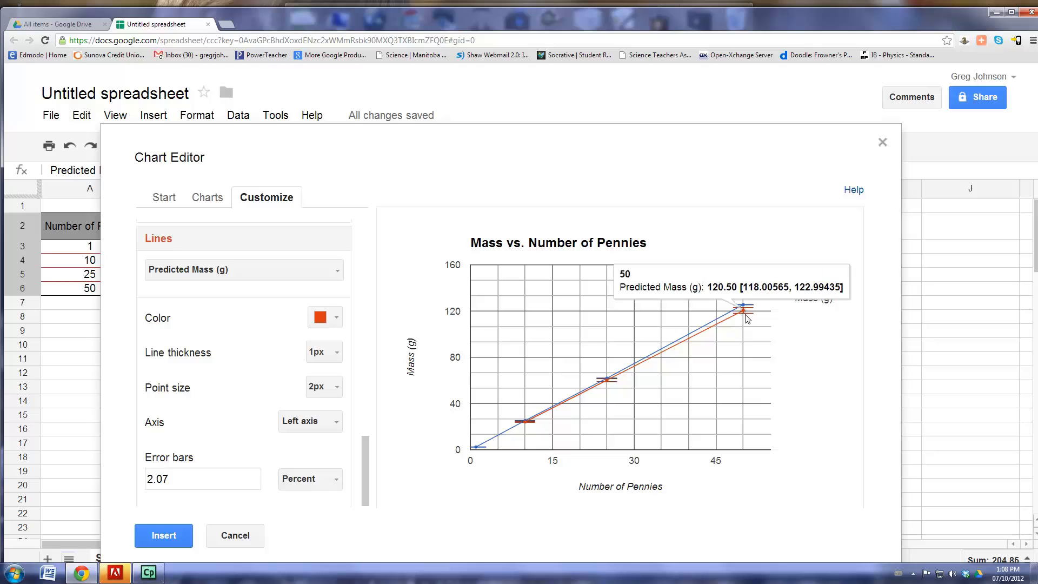
pyautogui.moveTo(526, 422)
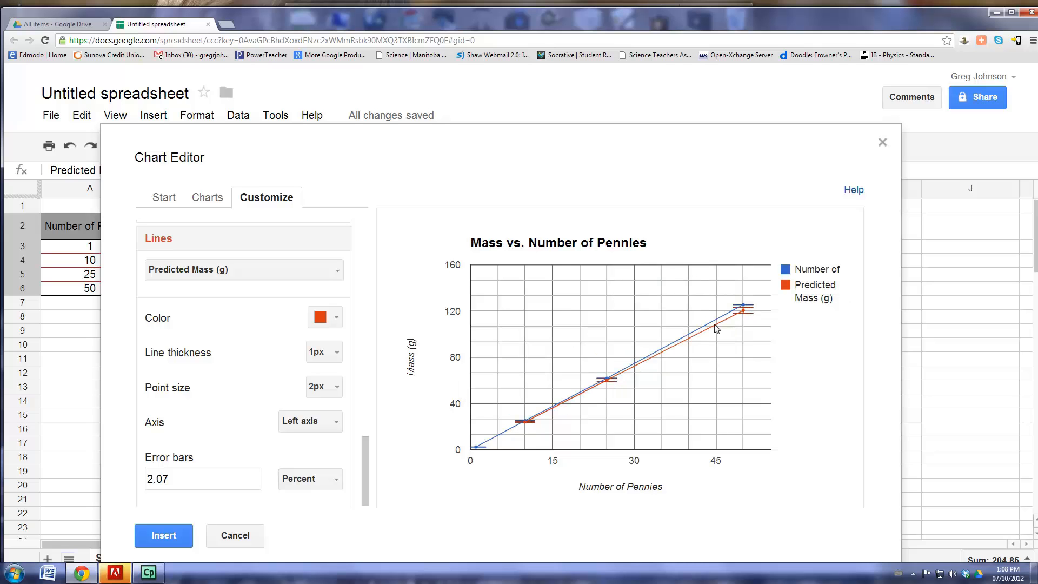
# Insert the customized Mass vs. Number of Pennies chart into the sheet
pyautogui.click(163, 535)
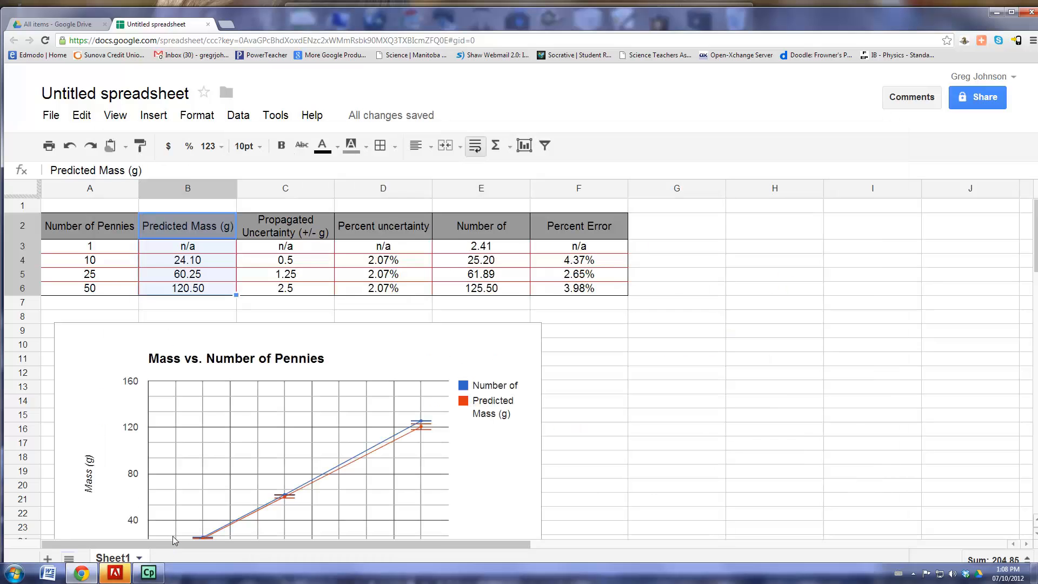
pyautogui.scroll(-2, 635, 358)
pyautogui.scroll(-3, 635, 359)
pyautogui.scroll(5, 634, 357)
pyautogui.scroll(-2, 443, 327)
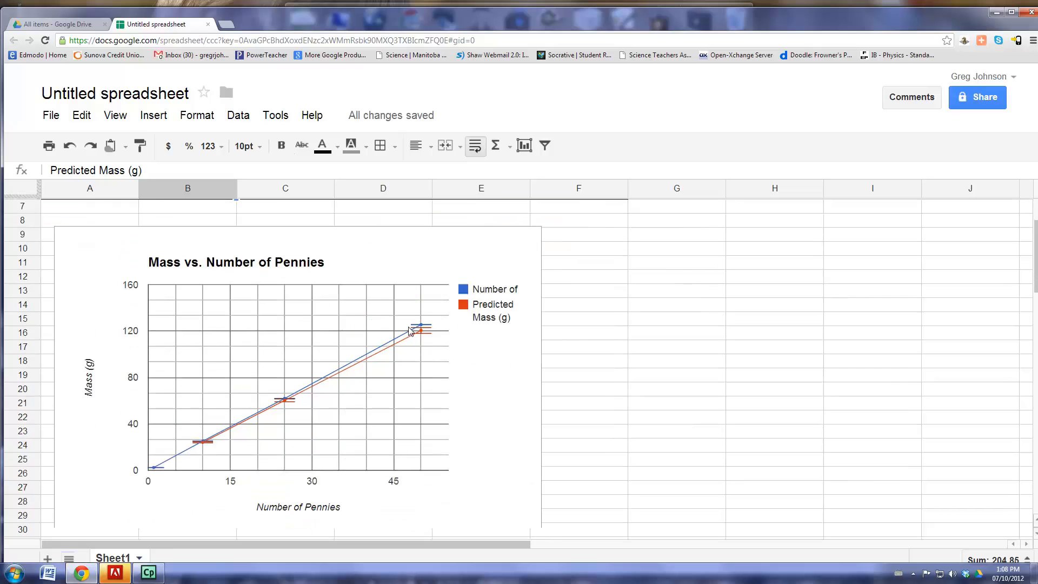
# Move the inserted Mass vs. Number of Pennies chart to its own sheet
pyautogui.click(418, 249)
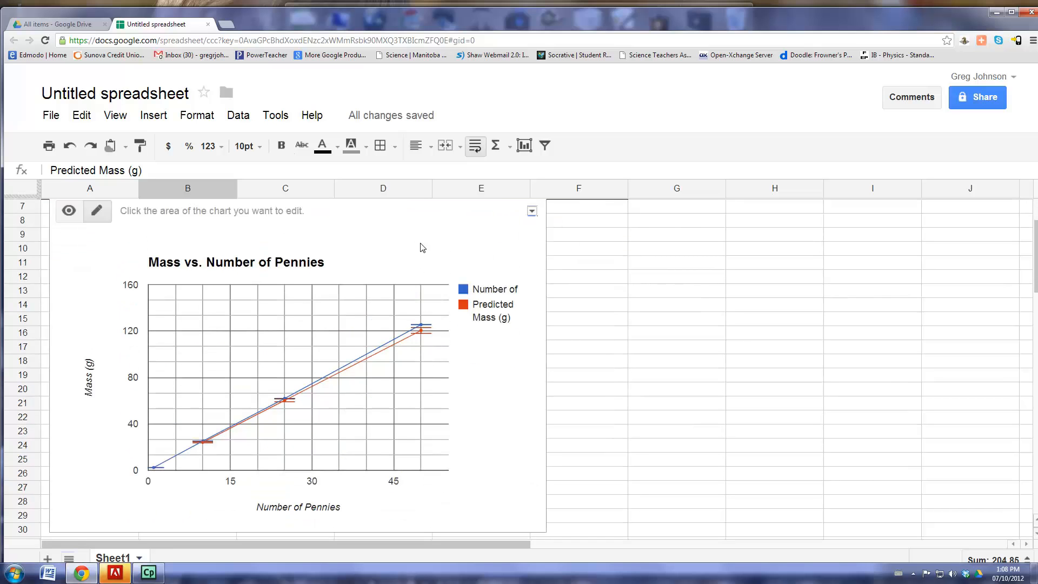
pyautogui.click(532, 212)
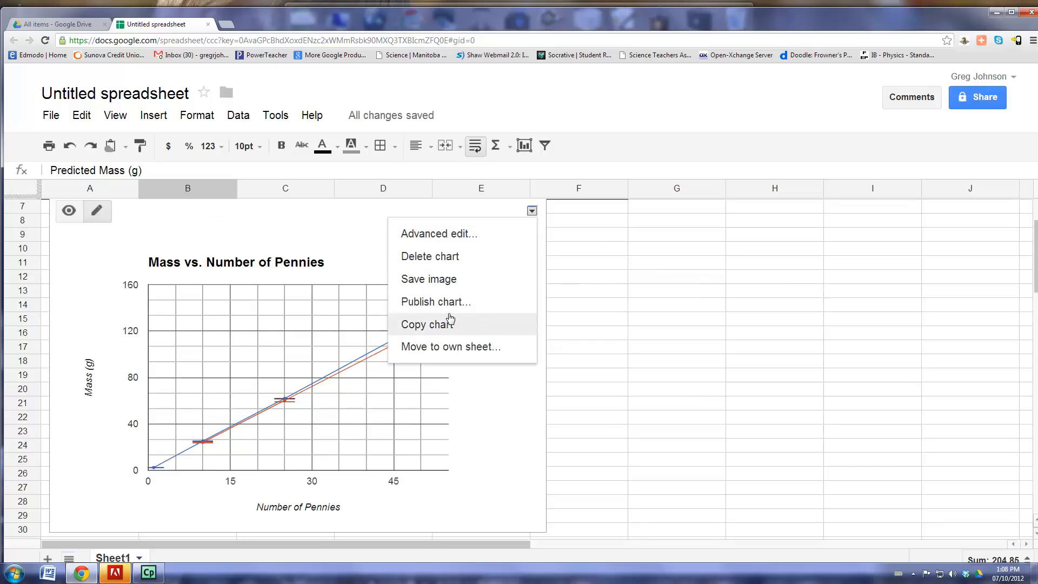
pyautogui.click(449, 347)
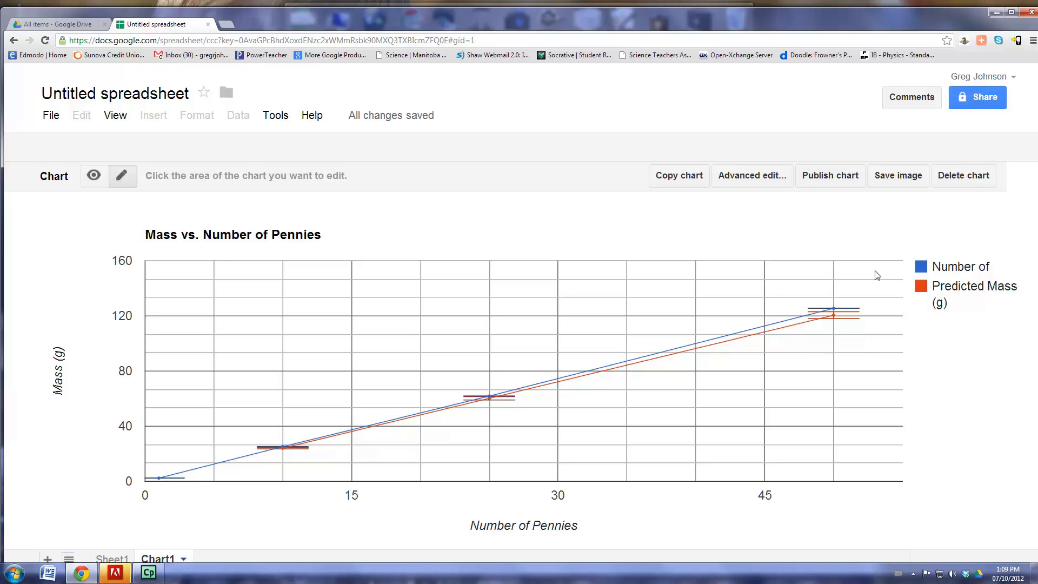
# Search the chart's legend and advanced editing settings for a way to change the "Number of" legend label
pyautogui.click(970, 270)
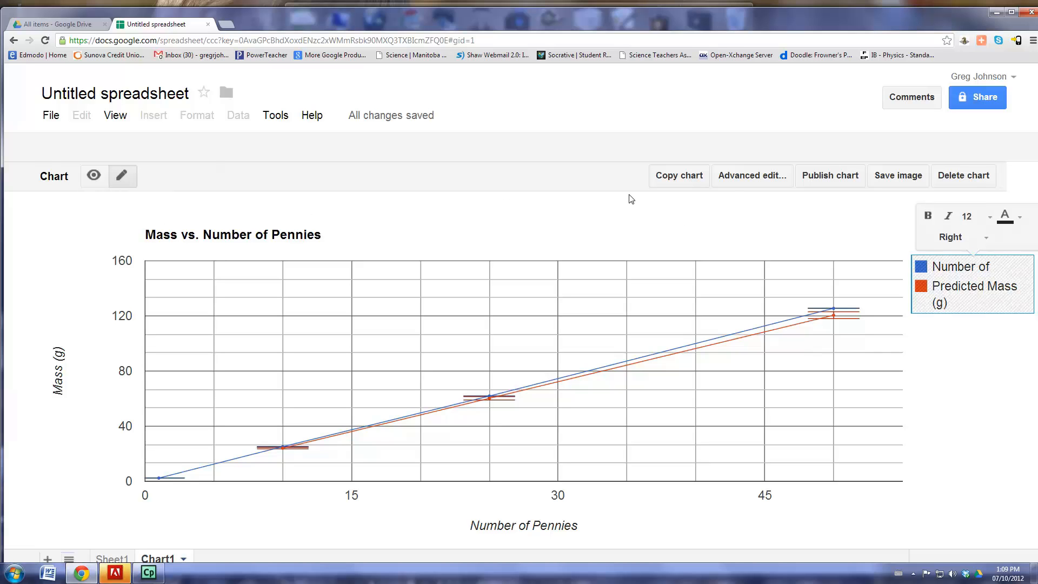
pyautogui.click(740, 178)
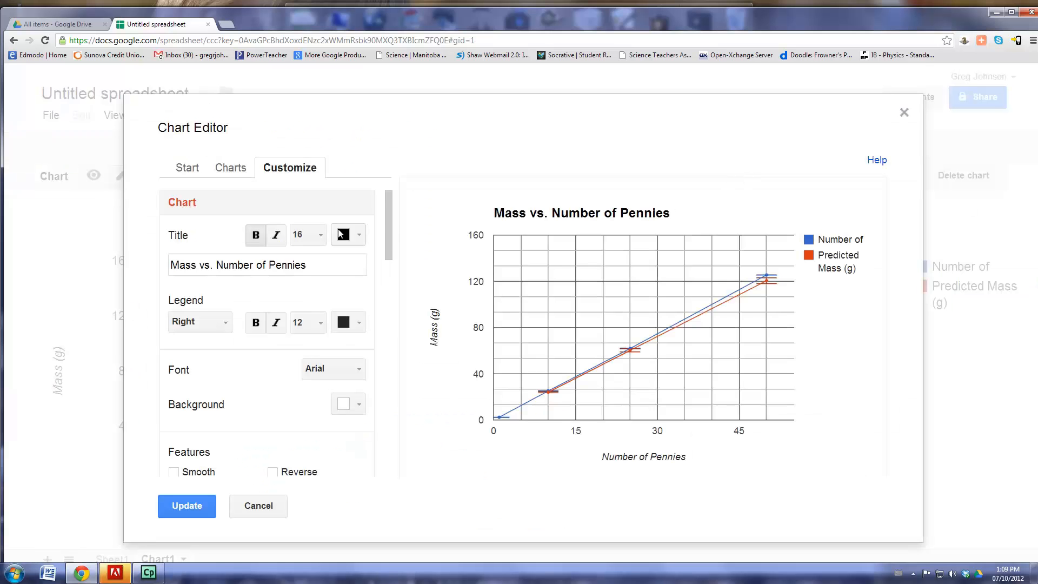
pyautogui.moveTo(388, 211); pyautogui.dragTo(225, 166)
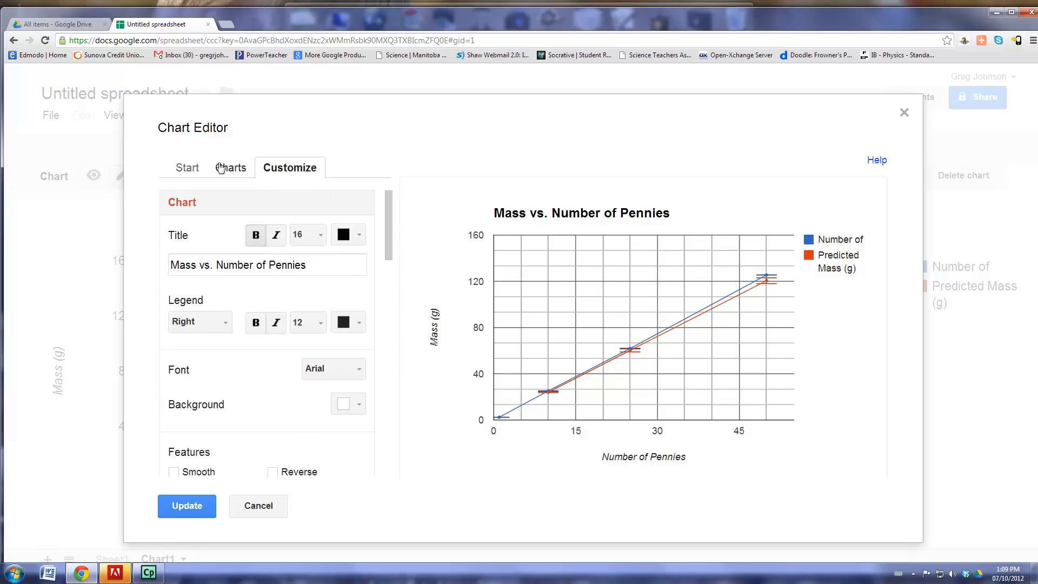
pyautogui.click(183, 169)
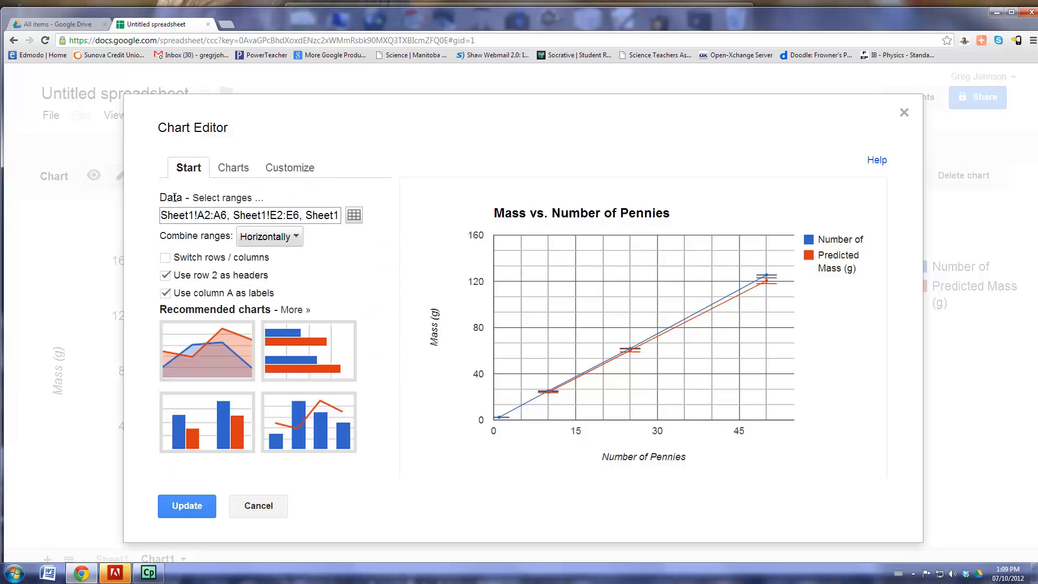
pyautogui.click(168, 276)
pyautogui.click(168, 277)
pyautogui.moveTo(371, 142); pyautogui.dragTo(304, 159)
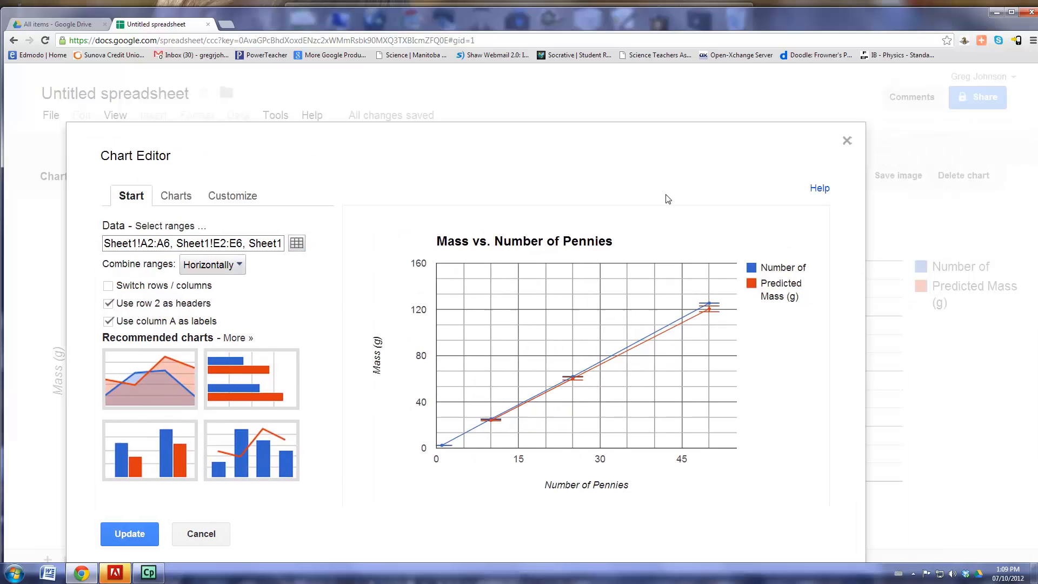
# Try to edit the "Number of" legend label directly in the chart preview, and close the chart editor without updating
pyautogui.doubleClick(781, 269)
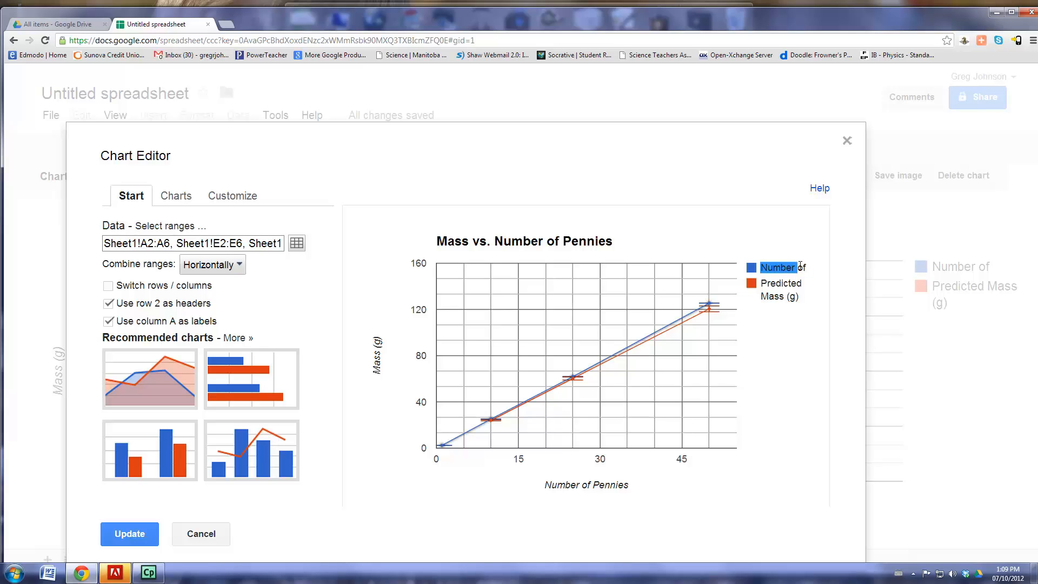
pyautogui.doubleClick(799, 267)
pyautogui.click(788, 268)
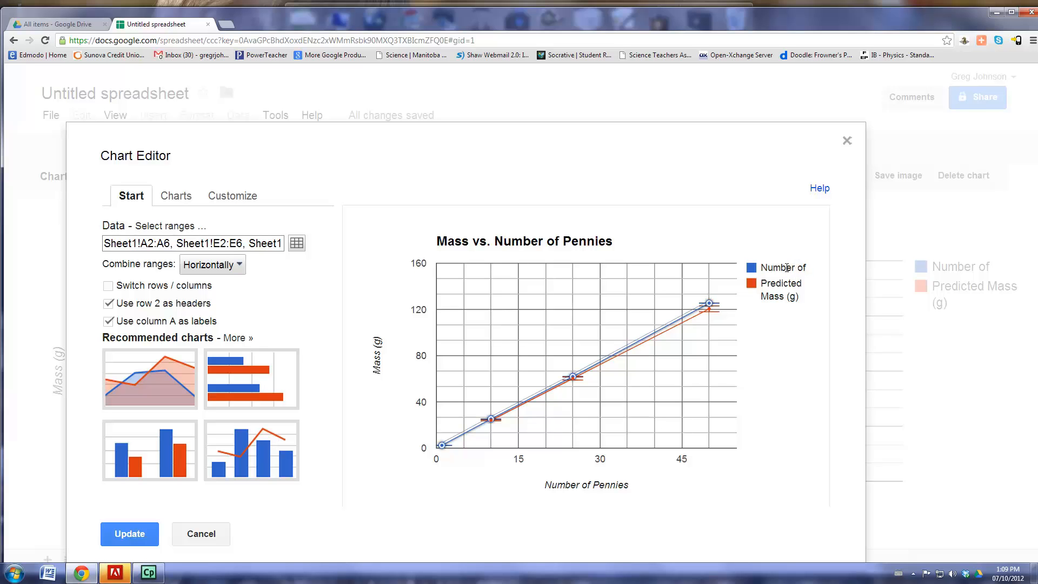
pyautogui.moveTo(768, 268); pyautogui.dragTo(806, 268)
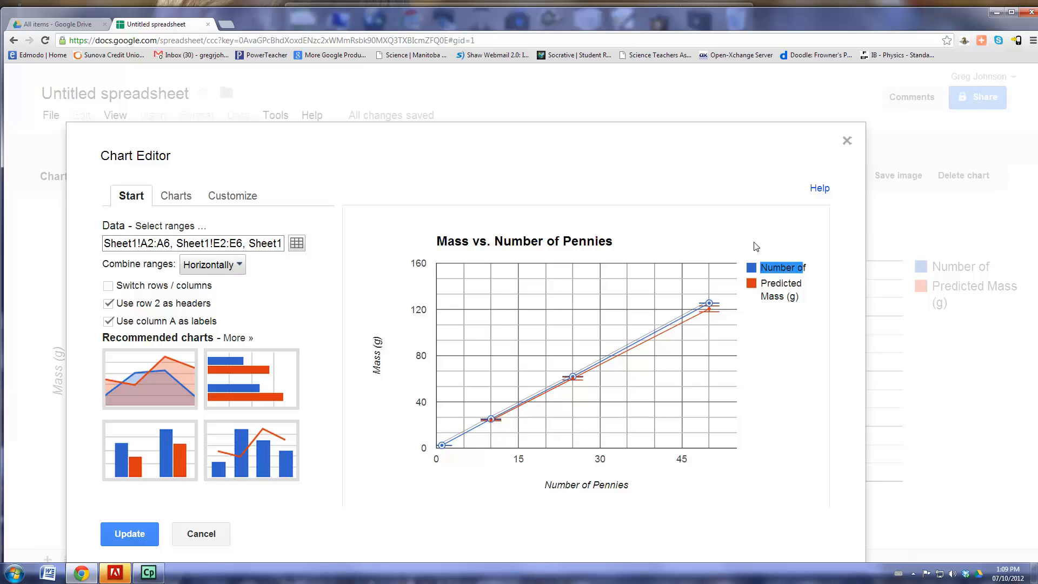
pyautogui.click(761, 346)
pyautogui.click(847, 140)
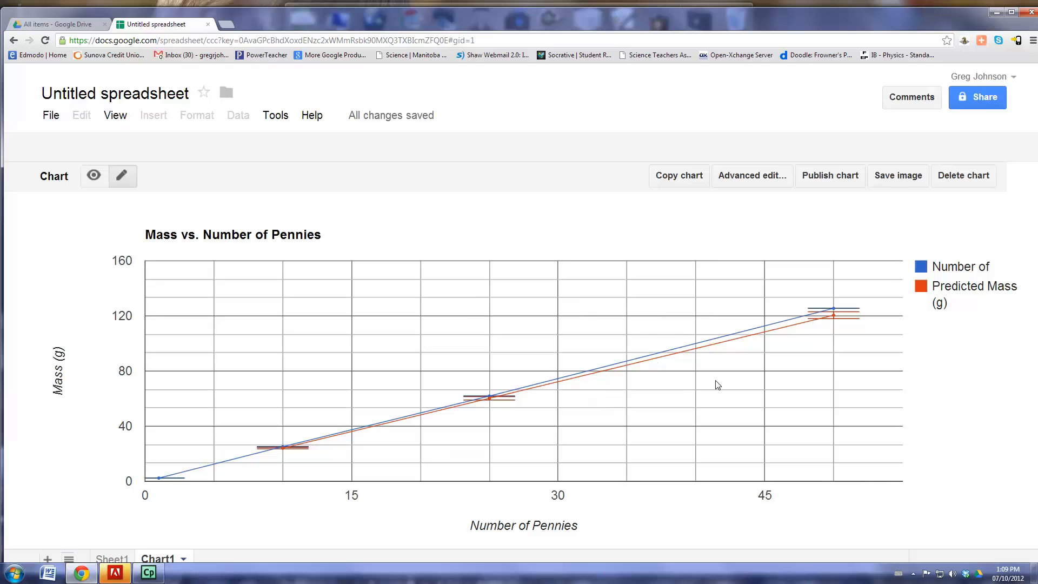